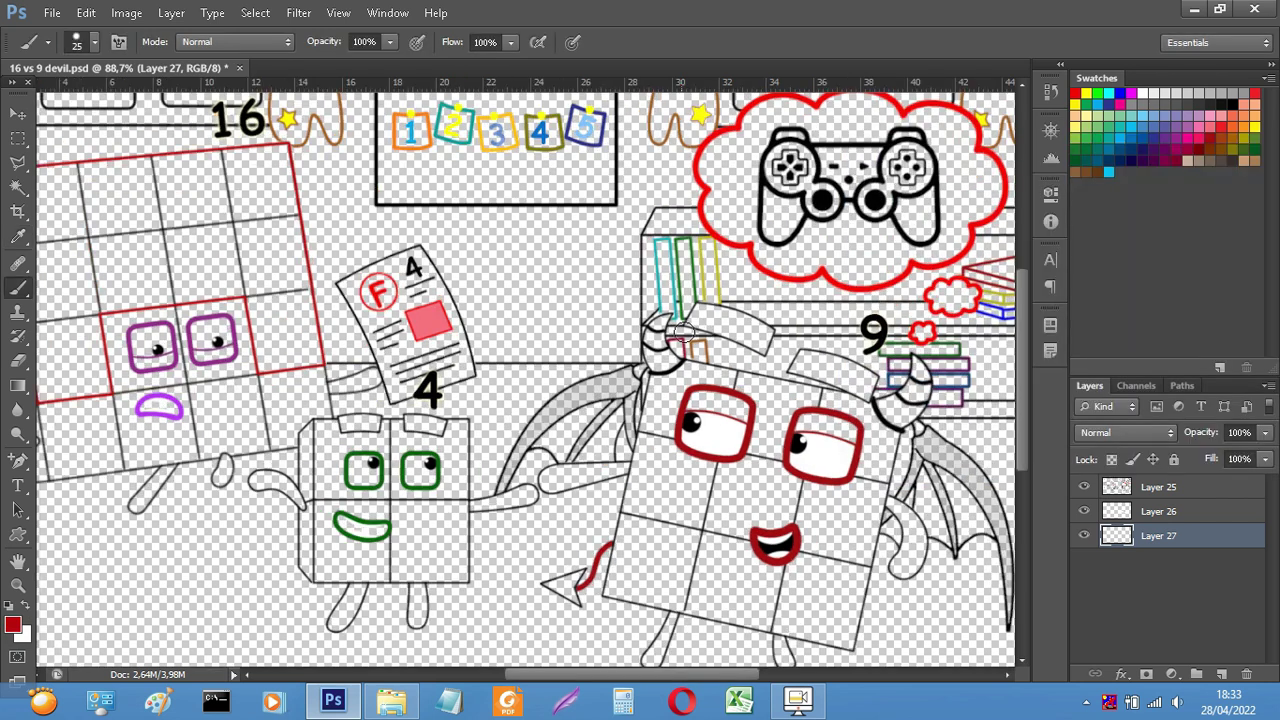
- Paint the eyebrows and upper eyelids of the number 9 devil character dark red
{"action": "mouse_move", "coordinate": [693, 319]}
{"action": "left_mouse_down"}
{"action": "mouse_move", "coordinate": [801, 332]}
{"action": "mouse_move", "coordinate": [766, 311]}
{"action": "mouse_move", "coordinate": [703, 324]}
{"action": "mouse_move", "coordinate": [793, 357]}
{"action": "mouse_move", "coordinate": [720, 309]}
{"action": "mouse_move", "coordinate": [842, 373]}
{"action": "mouse_move", "coordinate": [912, 380]}
{"action": "mouse_move", "coordinate": [933, 393]}
{"action": "mouse_move", "coordinate": [894, 373]}
{"action": "mouse_move", "coordinate": [890, 385]}
{"action": "mouse_move", "coordinate": [847, 367]}
{"action": "mouse_move", "coordinate": [830, 378]}
{"action": "mouse_move", "coordinate": [921, 403]}
{"action": "left_mouse_up"}
{"action": "key", "text": "bracketright"}
{"action": "key", "text": "bracketright"}
{"action": "key", "text": "bracketright"}
{"action": "mouse_move", "coordinate": [702, 422]}
{"action": "left_mouse_down"}
{"action": "mouse_move", "coordinate": [763, 424]}
{"action": "mouse_move", "coordinate": [720, 434]}
{"action": "left_mouse_up"}
{"action": "left_click_drag", "start_coordinate": [843, 462], "coordinate": [909, 461]}
- Paint both horns of the number 9 character dark red, keeping the black bands between their segments
{"action": "left_click_drag", "start_coordinate": [663, 312], "coordinate": [637, 361]}
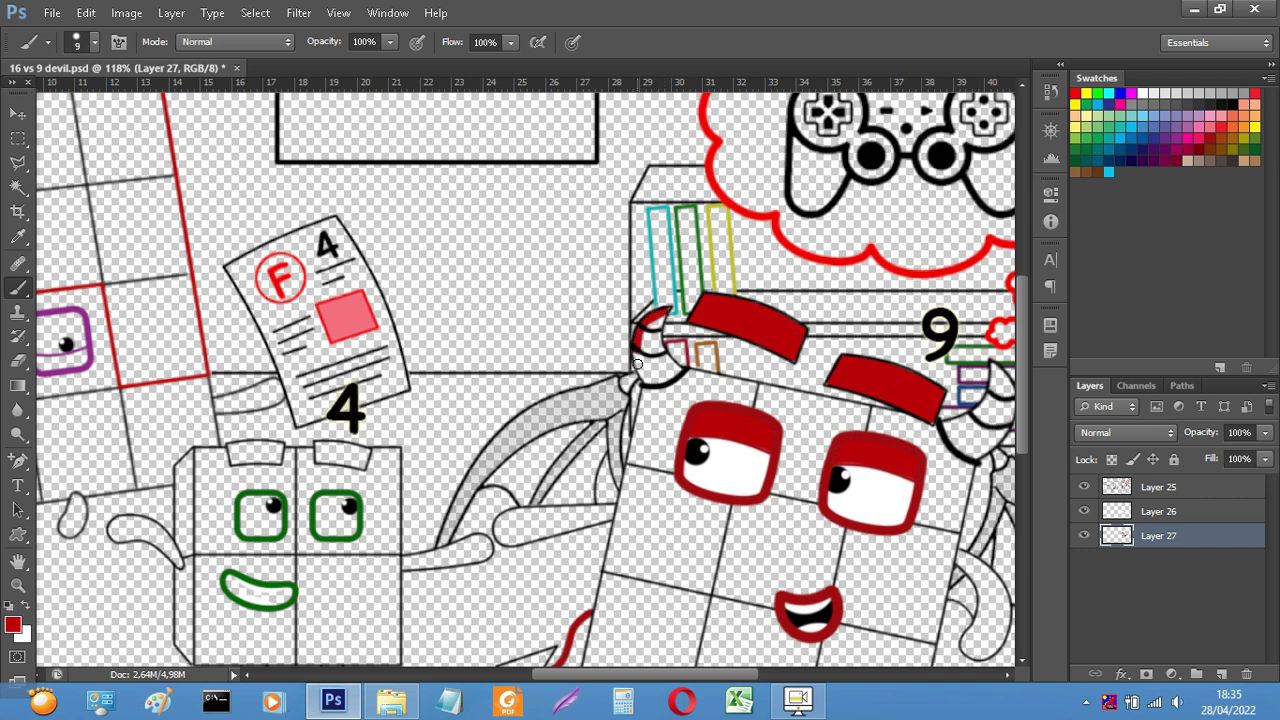
{"action": "key", "text": "bracketright"}
{"action": "key", "text": "bracketright"}
{"action": "mouse_move", "coordinate": [665, 308]}
{"action": "left_mouse_down"}
{"action": "mouse_move", "coordinate": [645, 365]}
{"action": "mouse_move", "coordinate": [662, 372]}
{"action": "left_mouse_up"}
{"action": "mouse_move", "coordinate": [950, 432]}
{"action": "left_mouse_down"}
{"action": "mouse_move", "coordinate": [985, 415]}
{"action": "mouse_move", "coordinate": [999, 387]}
{"action": "mouse_move", "coordinate": [879, 392]}
{"action": "left_mouse_up"}
{"action": "mouse_move", "coordinate": [914, 347]}
{"action": "left_mouse_down"}
{"action": "mouse_move", "coordinate": [907, 395]}
{"action": "mouse_move", "coordinate": [879, 419]}
{"action": "mouse_move", "coordinate": [910, 369]}
{"action": "mouse_move", "coordinate": [876, 418]}
{"action": "left_mouse_up"}
- Paint both arms of the number 9 character dark red
{"action": "key", "text": "bracketleft"}
{"action": "mouse_move", "coordinate": [862, 518]}
{"action": "left_mouse_down"}
{"action": "mouse_move", "coordinate": [905, 564]}
{"action": "mouse_move", "coordinate": [892, 543]}
{"action": "mouse_move", "coordinate": [907, 590]}
{"action": "mouse_move", "coordinate": [888, 619]}
{"action": "mouse_move", "coordinate": [876, 614]}
{"action": "mouse_move", "coordinate": [887, 558]}
{"action": "mouse_move", "coordinate": [862, 528]}
{"action": "mouse_move", "coordinate": [882, 545]}
{"action": "mouse_move", "coordinate": [891, 605]}
{"action": "left_mouse_up"}
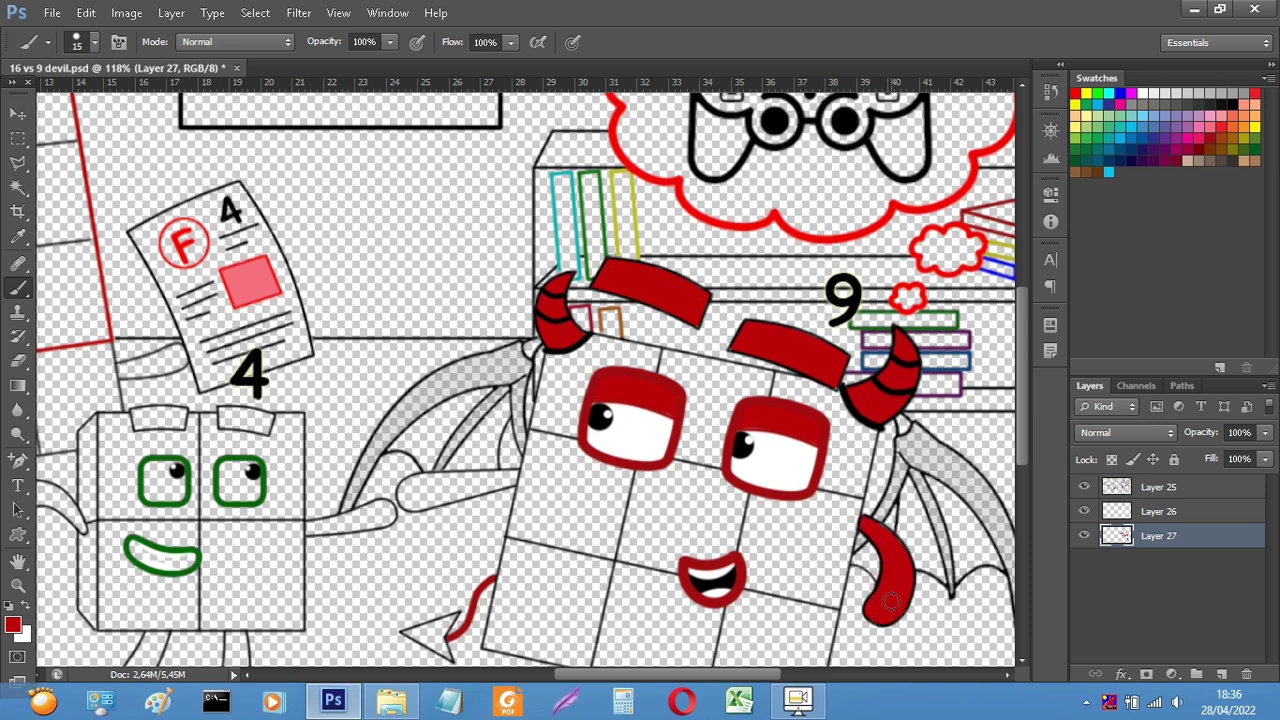
{"action": "mouse_move", "coordinate": [512, 477]}
{"action": "left_mouse_down"}
{"action": "mouse_move", "coordinate": [425, 481]}
{"action": "mouse_move", "coordinate": [404, 495]}
{"action": "mouse_move", "coordinate": [511, 479]}
{"action": "mouse_move", "coordinate": [412, 505]}
{"action": "left_mouse_up"}
- Paint the arrow-shaped tail tip and both legs of the number 9 character dark red
{"action": "key", "text": "bracketleft"}
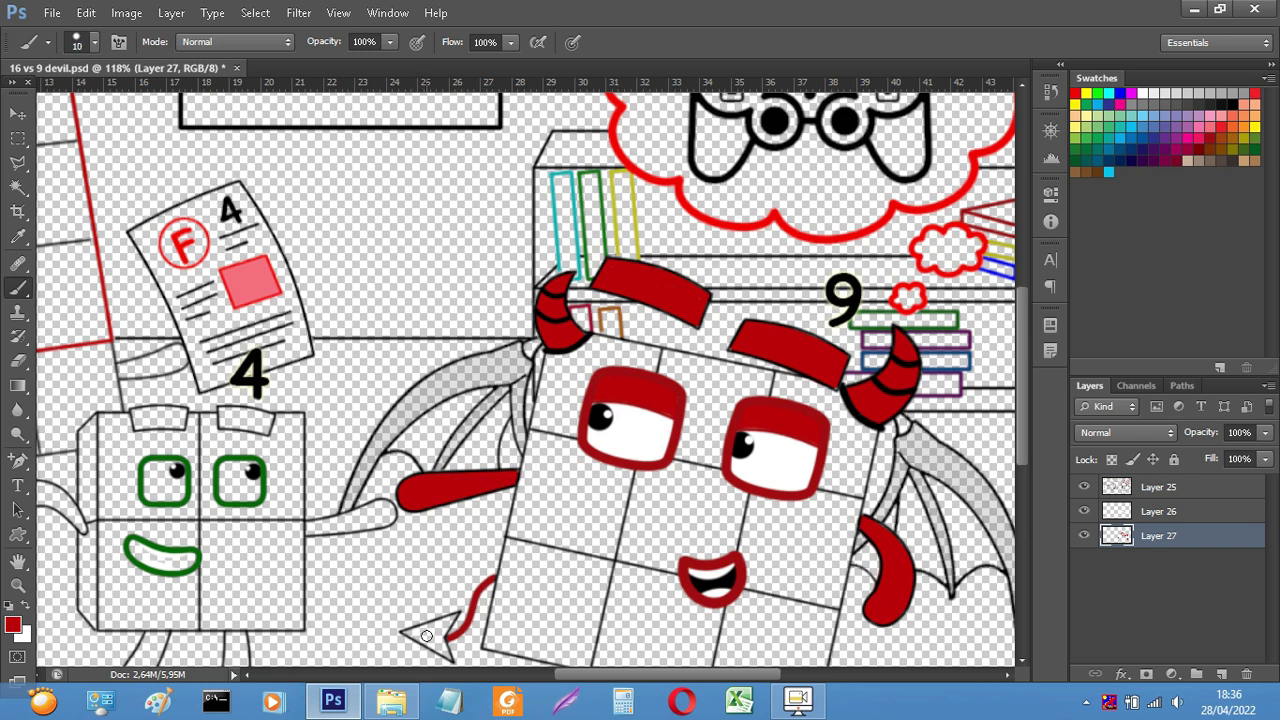
{"action": "mouse_move", "coordinate": [455, 613]}
{"action": "left_mouse_down"}
{"action": "mouse_move", "coordinate": [442, 648]}
{"action": "mouse_move", "coordinate": [439, 646]}
{"action": "left_mouse_up"}
{"action": "scroll", "coordinate": [445, 636], "scroll_direction": "down", "scroll_amount": 5}
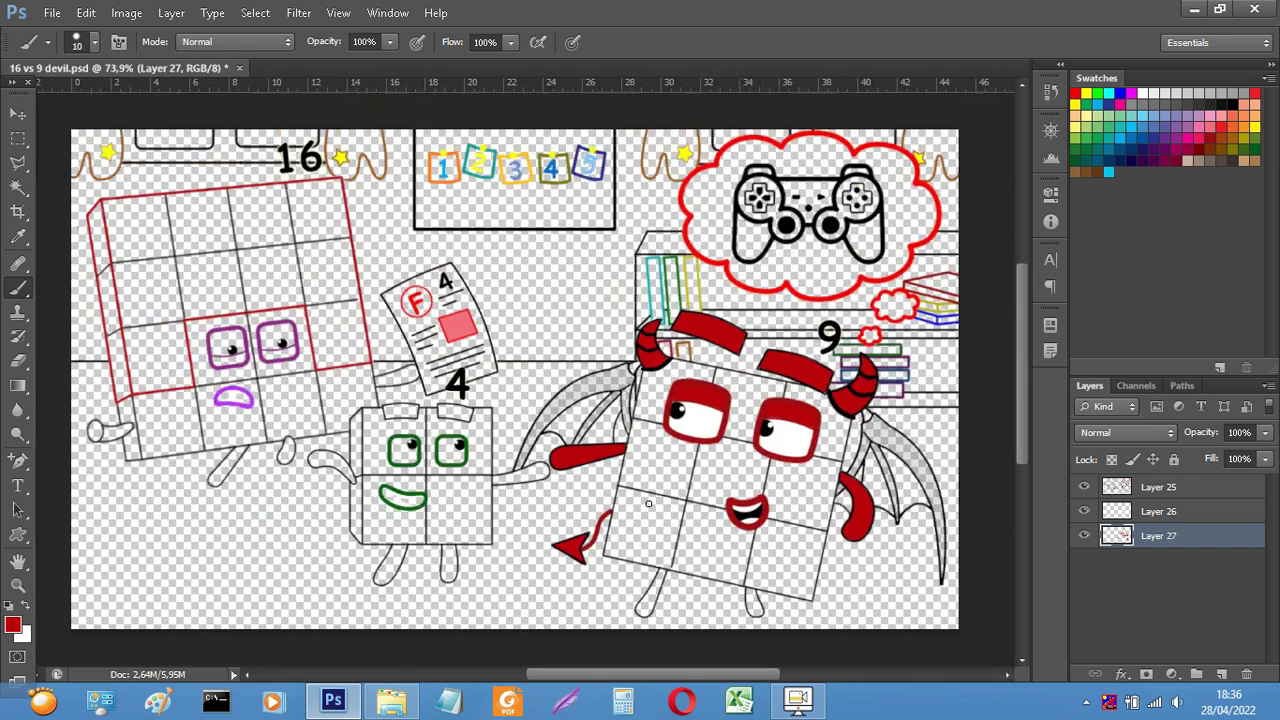
{"action": "scroll", "coordinate": [714, 600], "scroll_direction": "up", "scroll_amount": 6}
{"action": "left_click_drag", "start_coordinate": [775, 591], "coordinate": [791, 632]}
{"action": "mouse_move", "coordinate": [605, 587]}
{"action": "left_mouse_down"}
{"action": "mouse_move", "coordinate": [601, 623]}
{"action": "mouse_move", "coordinate": [625, 556]}
{"action": "left_mouse_up"}
- On a new layer, choose a brighter red and paint the top row of the number 9 character's blocks
{"action": "left_click", "coordinate": [1222, 673]}
{"action": "left_click", "coordinate": [16, 620]}
{"action": "left_click", "coordinate": [1086, 234]}
{"action": "left_click", "coordinate": [1258, 179]}
{"action": "mouse_move", "coordinate": [640, 198]}
{"action": "left_mouse_down"}
{"action": "mouse_move", "coordinate": [908, 248]}
{"action": "mouse_move", "coordinate": [944, 284]}
{"action": "left_mouse_up"}
{"action": "mouse_move", "coordinate": [930, 347]}
{"action": "left_mouse_down"}
{"action": "mouse_move", "coordinate": [586, 273]}
{"action": "mouse_move", "coordinate": [604, 197]}
{"action": "mouse_move", "coordinate": [581, 279]}
{"action": "mouse_move", "coordinate": [612, 282]}
{"action": "mouse_move", "coordinate": [624, 227]}
{"action": "mouse_move", "coordinate": [922, 318]}
{"action": "left_mouse_up"}
{"action": "mouse_move", "coordinate": [922, 318]}
{"action": "left_mouse_down"}
{"action": "mouse_move", "coordinate": [780, 242]}
{"action": "mouse_move", "coordinate": [715, 266]}
{"action": "left_mouse_up"}
- On another new layer, choose a still brighter red and paint the middle row of the number 9 character's blocks
{"action": "left_click", "coordinate": [1222, 674]}
{"action": "left_click", "coordinate": [14, 624]}
{"action": "left_click", "coordinate": [1087, 212]}
{"action": "left_click", "coordinate": [1258, 179]}
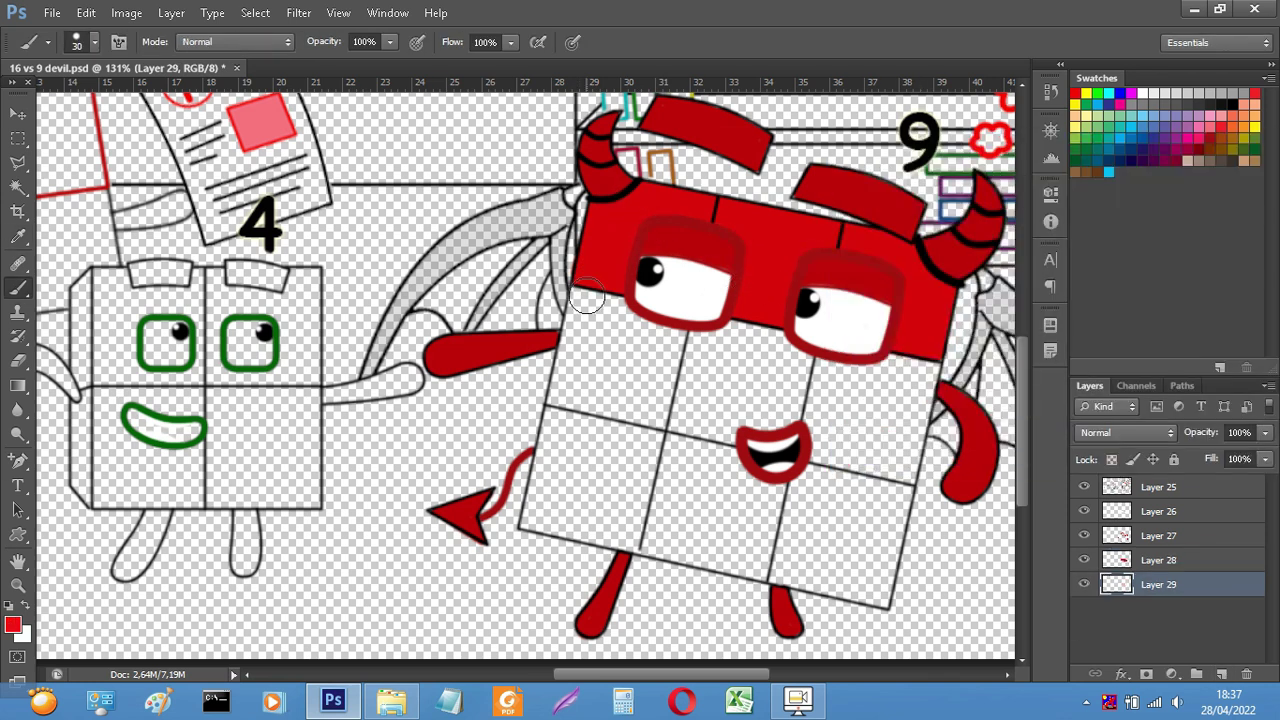
{"action": "left_click", "coordinate": [587, 296]}
{"action": "left_click", "coordinate": [565, 397], "text": "shift"}
{"action": "left_click", "coordinate": [903, 468], "text": "shift"}
{"action": "left_click", "coordinate": [925, 356], "text": "shift"}
{"action": "left_click", "coordinate": [616, 311], "text": "shift"}
{"action": "mouse_move", "coordinate": [780, 350]}
{"action": "left_mouse_down"}
{"action": "mouse_move", "coordinate": [638, 340]}
{"action": "mouse_move", "coordinate": [886, 432]}
{"action": "left_mouse_up"}
- Erase the red paint that spills below the lower edge of the middle block row
{"action": "key", "text": "bracketleft"}
{"action": "key", "text": "bracketleft"}
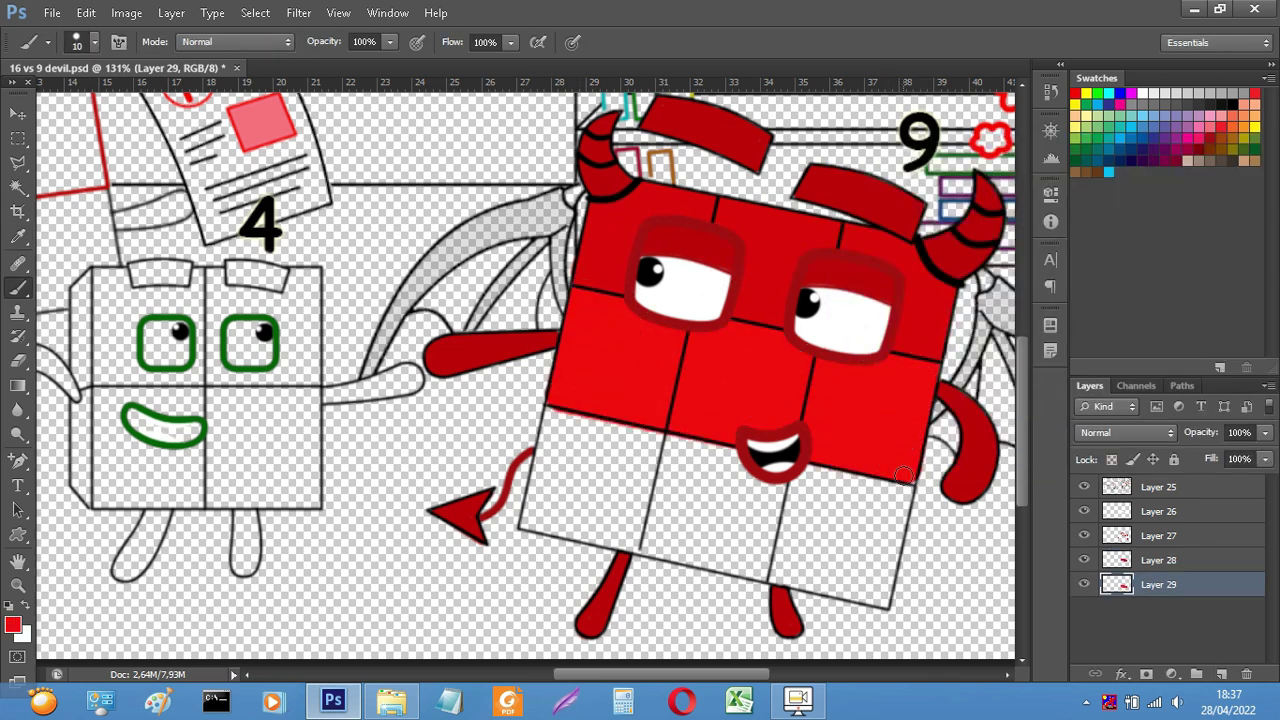
{"action": "left_click", "coordinate": [18, 361]}
{"action": "left_click_drag", "start_coordinate": [547, 414], "coordinate": [852, 480]}
- On a new layer, set the foreground colour to fb3c41 and paint along the outer edges of the bottom block row
{"action": "left_click", "coordinate": [1222, 674]}
{"action": "left_click", "coordinate": [18, 288]}
{"action": "left_click", "coordinate": [14, 624]}
{"action": "left_click", "coordinate": [1031, 196]}
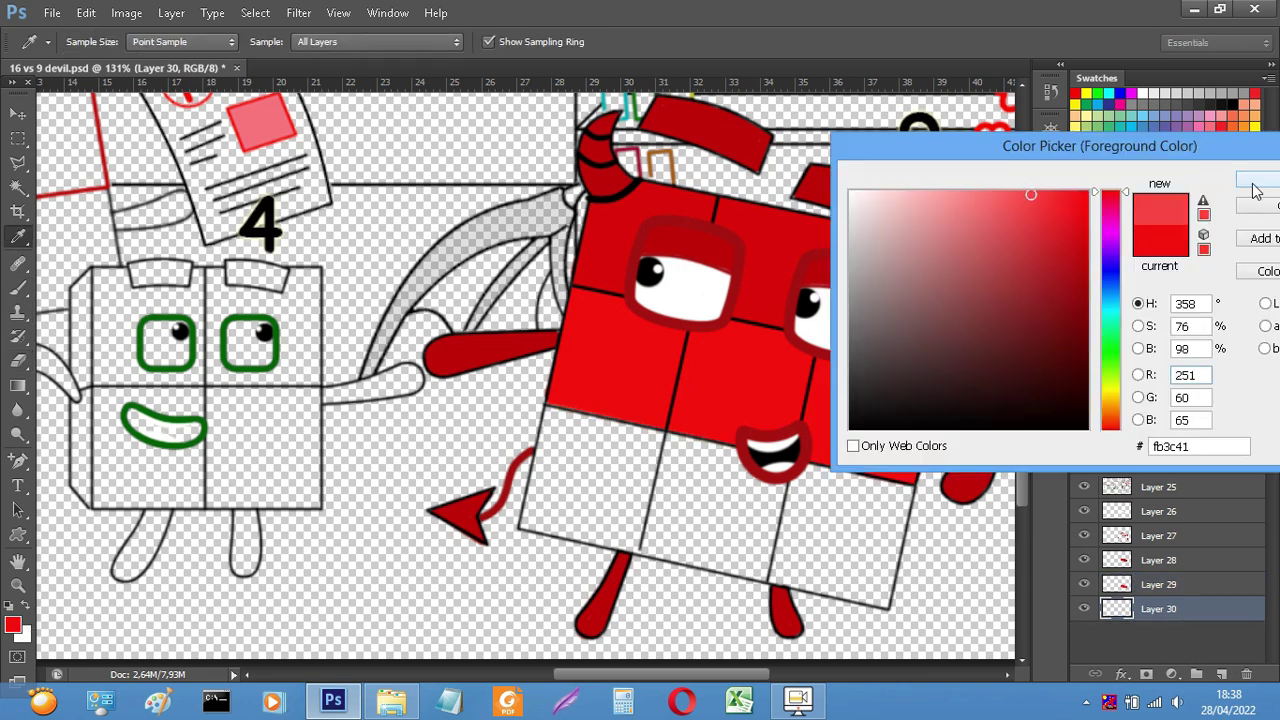
{"action": "left_click", "coordinate": [1256, 187]}
{"action": "key", "text": "bracketright"}
{"action": "key", "text": "bracketright"}
{"action": "key", "text": "bracketleft"}
{"action": "left_click_drag", "start_coordinate": [561, 410], "coordinate": [535, 518]}
{"action": "left_click", "coordinate": [888, 605], "text": "shift"}
{"action": "left_click", "coordinate": [911, 489], "text": "shift"}
- Fill the rest of the bottom block row with the light red using a larger brush
{"action": "key", "text": "bracketright"}
{"action": "key", "text": "bracketright"}
{"action": "key", "text": "bracketright"}
{"action": "key", "text": "bracketright"}
{"action": "key", "text": "bracketright"}
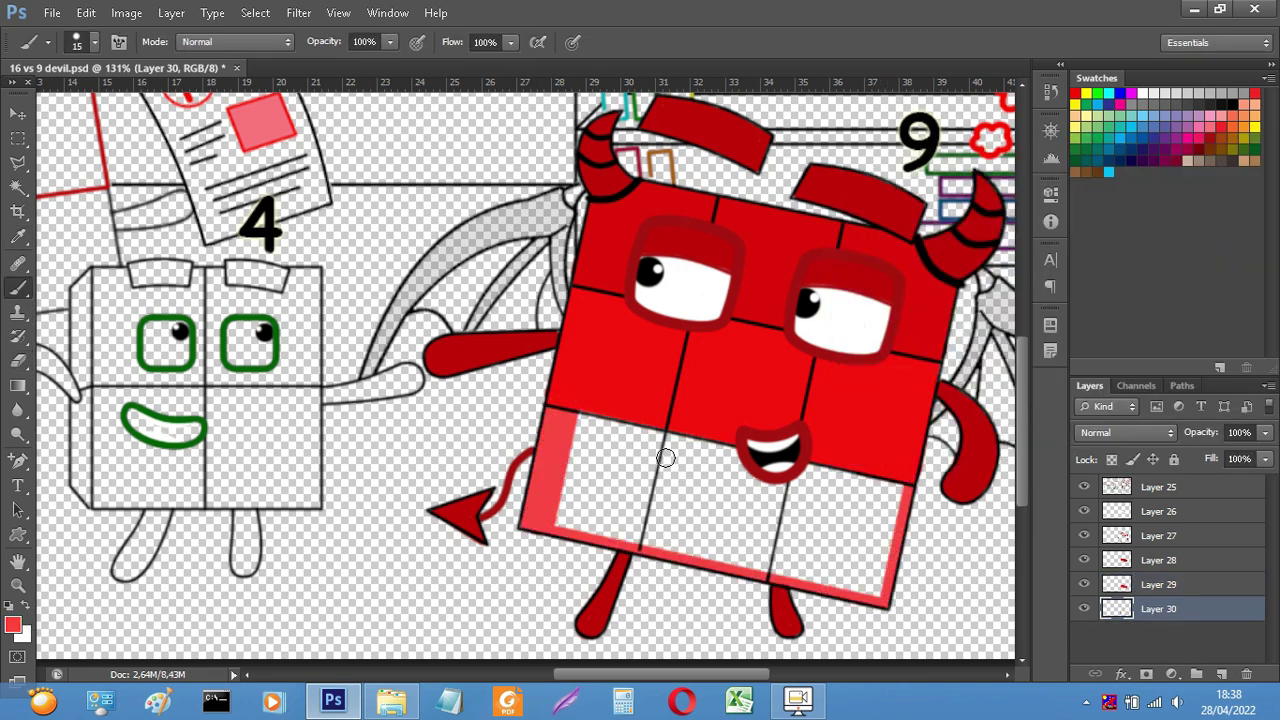
{"action": "left_click", "coordinate": [590, 418]}
{"action": "left_click", "coordinate": [904, 491], "text": "shift"}
{"action": "left_click", "coordinate": [868, 580], "text": "shift"}
{"action": "left_click", "coordinate": [570, 514], "text": "shift"}
{"action": "left_click", "coordinate": [857, 508], "text": "shift"}
- Add a new layer at the bottom of the stack and paint the bony frame of the devil wing dark red
{"action": "left_click", "coordinate": [14, 624]}
{"action": "left_click_drag", "start_coordinate": [1036, 230], "coordinate": [1072, 211]}
{"action": "left_click", "coordinate": [1256, 187]}
{"action": "left_click", "coordinate": [1222, 674]}
{"action": "left_click_drag", "start_coordinate": [1209, 609], "coordinate": [1207, 643]}
{"action": "key", "text": "bracketleft"}
{"action": "key", "text": "bracketleft"}
{"action": "key", "text": "bracketleft"}
{"action": "key", "text": "bracketleft"}
{"action": "key", "text": "bracketleft"}
{"action": "key", "text": "bracketleft"}
{"action": "mouse_move", "coordinate": [380, 335]}
{"action": "left_mouse_down"}
{"action": "mouse_move", "coordinate": [414, 277]}
{"action": "mouse_move", "coordinate": [490, 215]}
{"action": "mouse_move", "coordinate": [565, 196]}
{"action": "mouse_move", "coordinate": [561, 282]}
{"action": "left_mouse_up"}
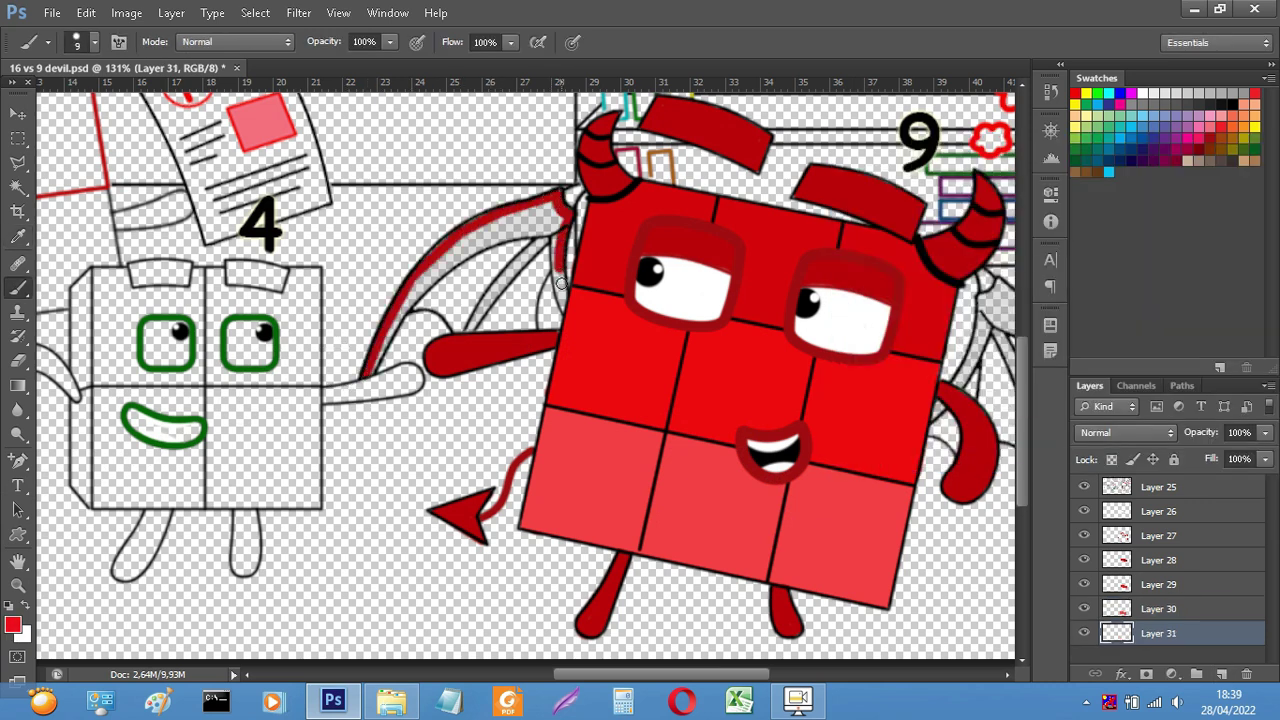
- Complete the dark red wing frames and fill the membranes of both wings with bright red
{"action": "mouse_move", "coordinate": [562, 212]}
{"action": "left_mouse_down"}
{"action": "mouse_move", "coordinate": [535, 240]}
{"action": "mouse_move", "coordinate": [445, 262]}
{"action": "mouse_move", "coordinate": [390, 318]}
{"action": "mouse_move", "coordinate": [370, 368]}
{"action": "left_mouse_up"}
{"action": "key", "text": "bracketright"}
{"action": "key", "text": "bracketleft"}
{"action": "key", "text": "bracketleft"}
{"action": "key", "text": "bracketleft"}
{"action": "mouse_move", "coordinate": [538, 248]}
{"action": "left_mouse_down"}
{"action": "mouse_move", "coordinate": [418, 296]}
{"action": "mouse_move", "coordinate": [462, 324]}
{"action": "mouse_move", "coordinate": [523, 326]}
{"action": "mouse_move", "coordinate": [540, 255]}
{"action": "left_mouse_up"}
{"action": "scroll", "coordinate": [800, 530], "scroll_direction": "down", "scroll_amount": 4}
{"action": "scroll", "coordinate": [930, 495], "scroll_direction": "up", "scroll_amount": 2}
{"action": "mouse_move", "coordinate": [852, 502]}
{"action": "left_mouse_down"}
{"action": "mouse_move", "coordinate": [897, 386]}
{"action": "mouse_move", "coordinate": [978, 498]}
{"action": "mouse_move", "coordinate": [964, 467]}
{"action": "mouse_move", "coordinate": [887, 457]}
{"action": "mouse_move", "coordinate": [913, 510]}
{"action": "mouse_move", "coordinate": [897, 486]}
{"action": "mouse_move", "coordinate": [965, 495]}
{"action": "left_mouse_up"}
- Erase stray paint around the wing beside the bent arm and paint that wing's long lower tip dark red
{"action": "key", "text": "bracketright"}
{"action": "key", "text": "bracketright"}
{"action": "key", "text": "bracketright"}
{"action": "key", "text": "bracketright"}
{"action": "left_click", "coordinate": [18, 361]}
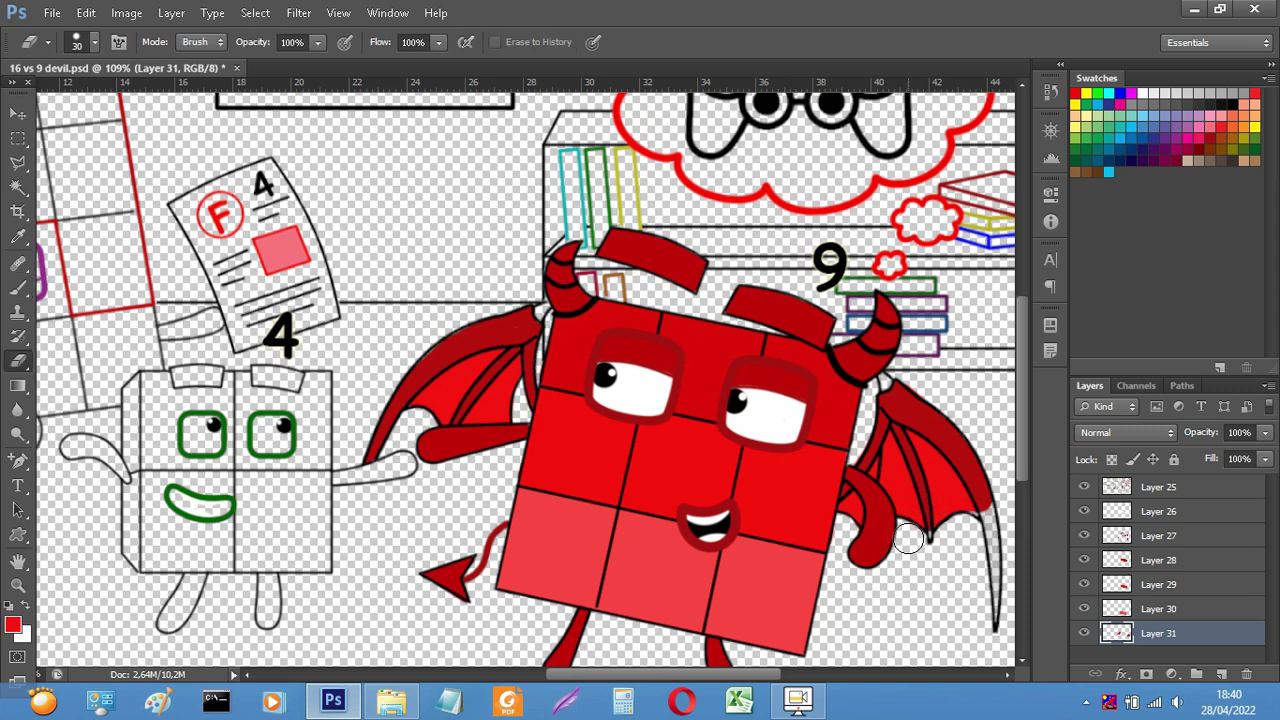
{"action": "key", "text": "b"}
{"action": "left_click_drag", "start_coordinate": [990, 516], "coordinate": [996, 618]}
- Choose white, add a new layer, and merge the number 9 character's colour layers, keeping a separate layer beneath them
{"action": "left_click", "coordinate": [1143, 94]}
{"action": "left_click", "coordinate": [1222, 674], "text": "ctrl"}
{"action": "left_click", "coordinate": [1185, 511]}
{"action": "key", "text": "ctrl+e"}
{"action": "key", "text": "ctrl+e"}
{"action": "key", "text": "ctrl+e"}
{"action": "key", "text": "ctrl+e"}
{"action": "key", "text": "ctrl+e"}
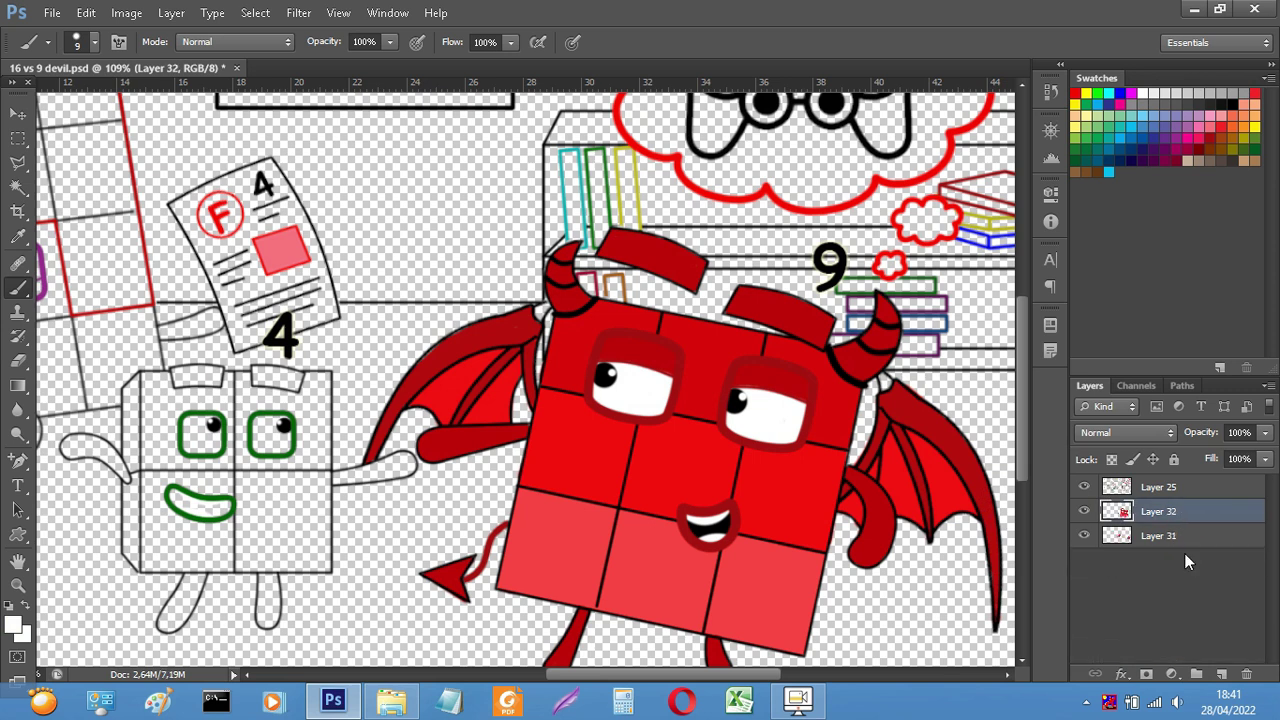
{"action": "left_click", "coordinate": [1185, 536]}
- Paint the game controller's round pad areas and the rings around its two thumbsticks grey-brown
{"action": "scroll", "coordinate": [907, 424], "scroll_direction": "down", "scroll_amount": 2}
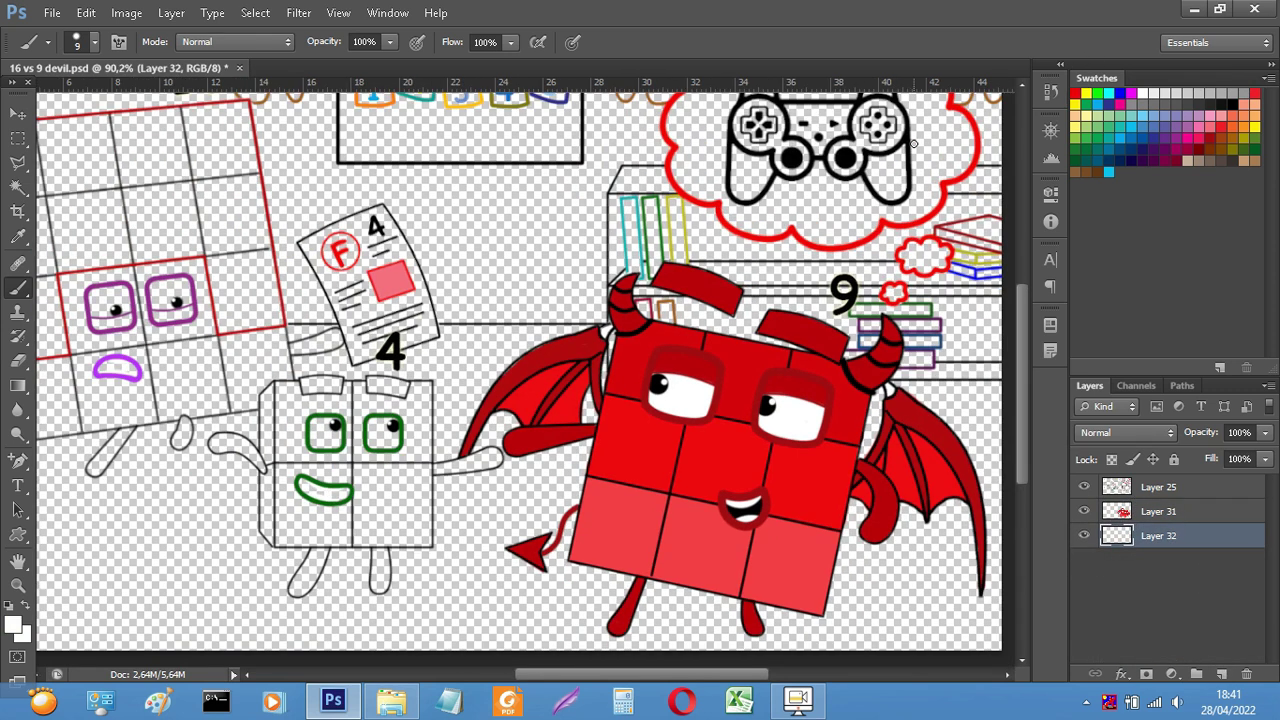
{"action": "left_click_drag", "start_coordinate": [761, 124], "coordinate": [763, 125]}
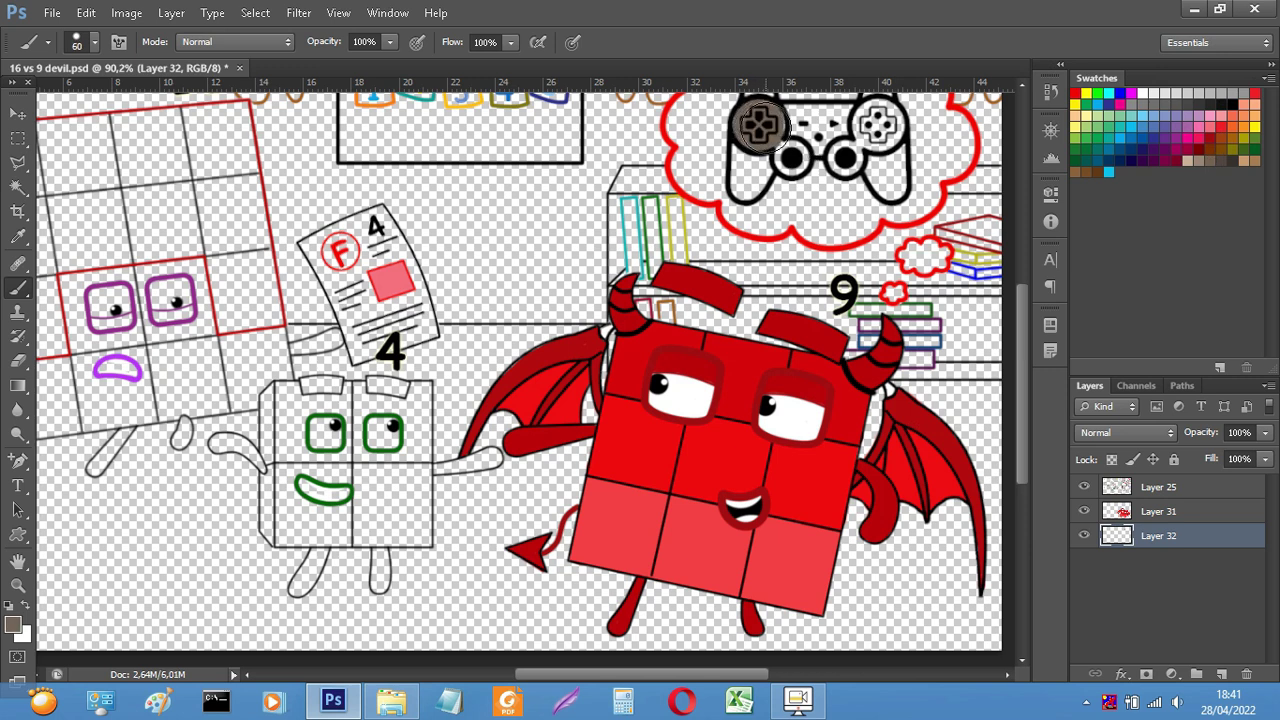
{"action": "left_click", "coordinate": [791, 157]}
{"action": "left_click", "coordinate": [843, 156]}
{"action": "key", "text": "bracketright"}
{"action": "left_click_drag", "start_coordinate": [880, 121], "coordinate": [872, 134]}
{"action": "scroll", "coordinate": [877, 120], "scroll_direction": "down", "scroll_amount": 1}
{"action": "scroll", "coordinate": [880, 130], "scroll_direction": "up", "scroll_amount": 2}
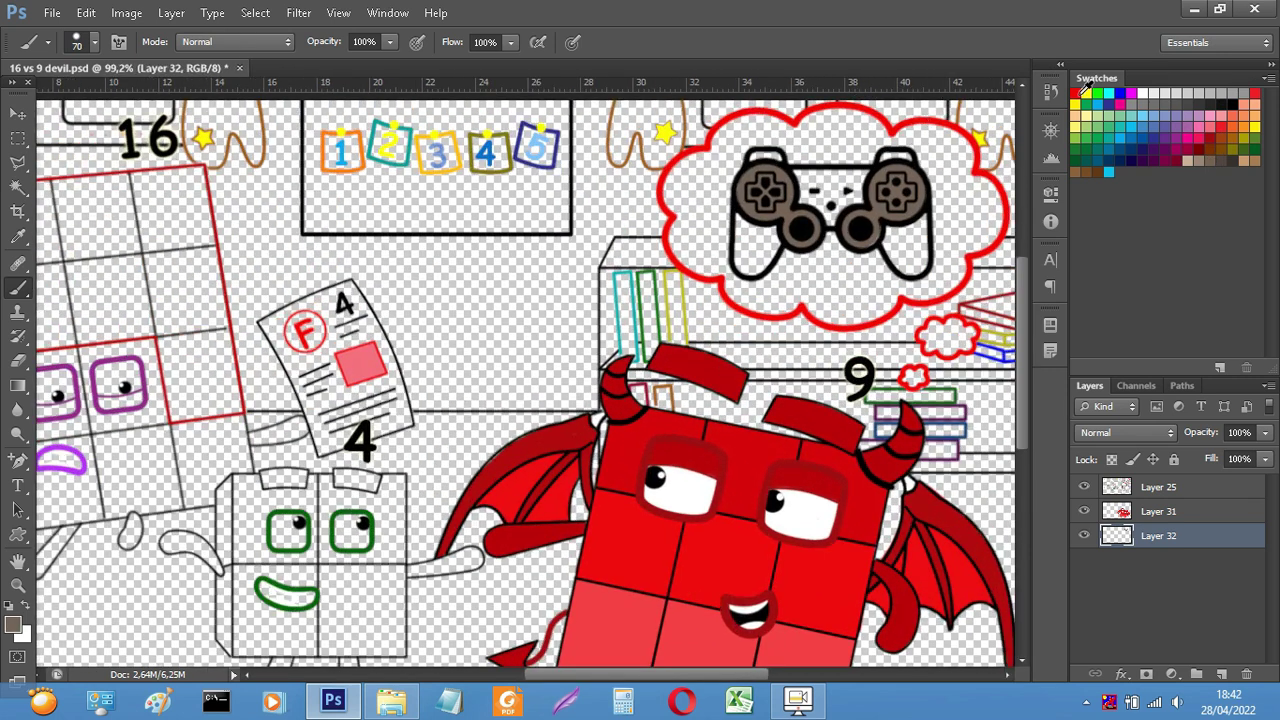
- Paint the controller's directional pad and button crosses white with a small brush
{"action": "key", "text": "bracketleft"}
{"action": "key", "text": "bracketleft"}
{"action": "key", "text": "bracketleft"}
{"action": "key", "text": "bracketleft"}
{"action": "key", "text": "bracketleft"}
{"action": "key", "text": "bracketleft"}
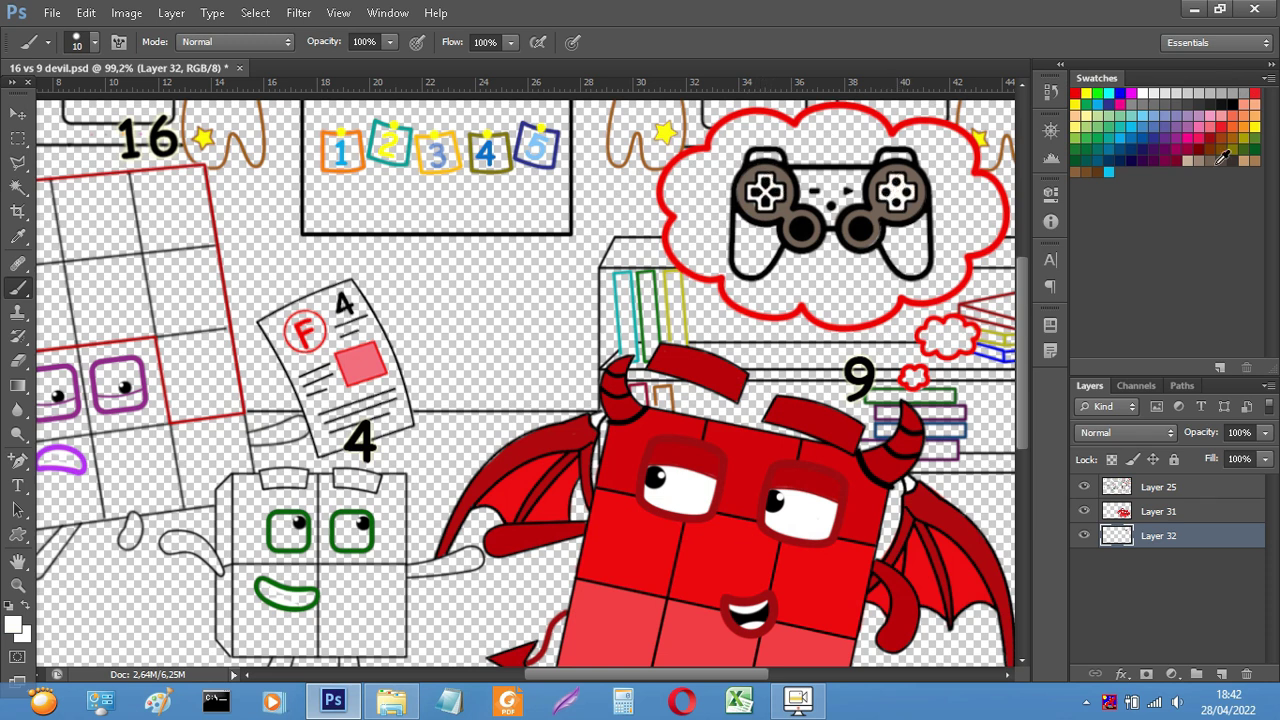
- Add a new layer beneath the others and paint the controller's body, grips and shoulder buttons red
{"action": "left_click", "coordinate": [1221, 674]}
{"action": "left_click_drag", "start_coordinate": [1203, 537], "coordinate": [1203, 592]}
{"action": "left_click", "coordinate": [1075, 93]}
{"action": "key", "text": "bracketright"}
{"action": "key", "text": "bracketright"}
{"action": "key", "text": "bracketright"}
{"action": "left_click_drag", "start_coordinate": [752, 162], "coordinate": [770, 168]}
{"action": "mouse_move", "coordinate": [745, 222]}
{"action": "left_mouse_down"}
{"action": "mouse_move", "coordinate": [765, 250]}
{"action": "mouse_move", "coordinate": [775, 240]}
{"action": "left_mouse_up"}
{"action": "mouse_move", "coordinate": [802, 180]}
{"action": "left_mouse_down"}
{"action": "mouse_move", "coordinate": [802, 197]}
{"action": "mouse_move", "coordinate": [895, 165]}
{"action": "mouse_move", "coordinate": [905, 260]}
{"action": "mouse_move", "coordinate": [920, 220]}
{"action": "left_mouse_up"}
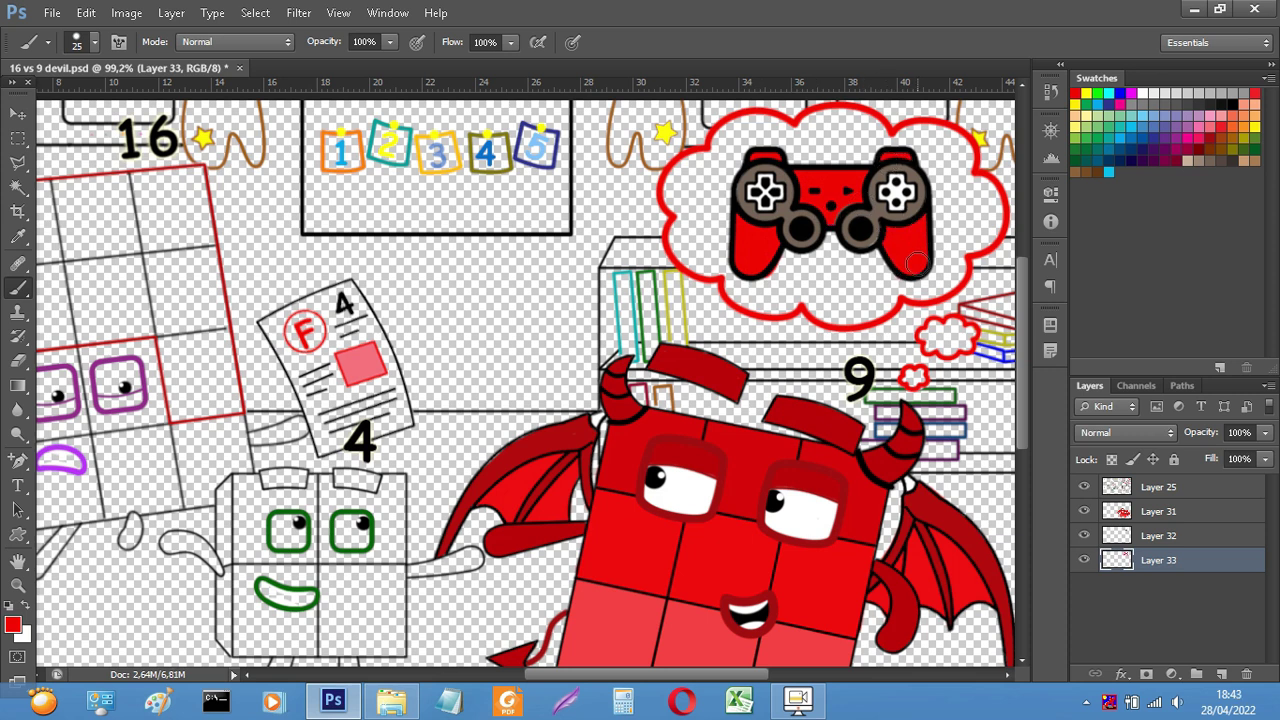
- Add a new layer at the bottom of the stack and fill the large thought bubble around the controller with white
{"action": "key", "text": "e"}
{"action": "left_click", "coordinate": [1221, 674]}
{"action": "left_click_drag", "start_coordinate": [1203, 560], "coordinate": [1203, 600]}
{"action": "left_click", "coordinate": [1143, 93]}
{"action": "key", "text": "bracketright"}
{"action": "key", "text": "bracketright"}
{"action": "key", "text": "bracketright"}
{"action": "key", "text": "bracketright"}
{"action": "key", "text": "bracketright"}
{"action": "key", "text": "bracketright"}
{"action": "key", "text": "bracketright"}
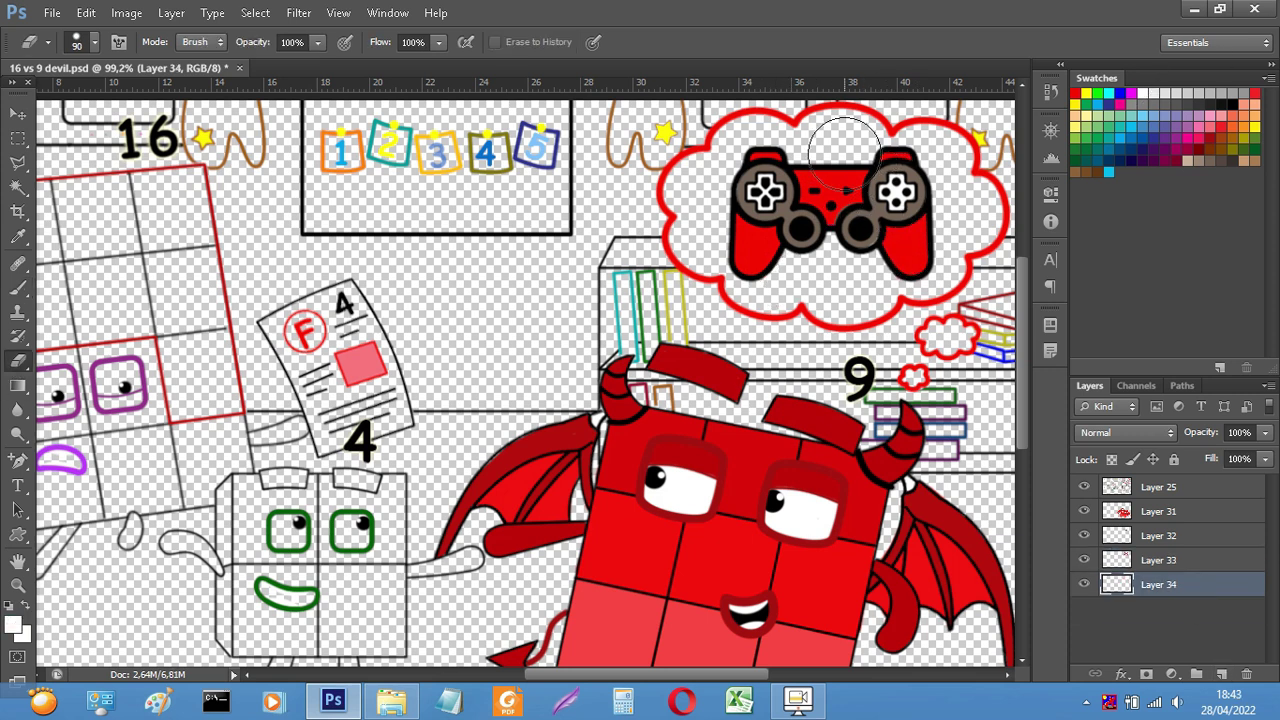
{"action": "key", "text": "b"}
{"action": "key", "text": "bracketright"}
{"action": "key", "text": "bracketright"}
{"action": "key", "text": "bracketright"}
{"action": "key", "text": "bracketright"}
{"action": "key", "text": "bracketright"}
{"action": "key", "text": "bracketright"}
{"action": "key", "text": "bracketright"}
{"action": "key", "text": "bracketright"}
{"action": "key", "text": "bracketright"}
{"action": "key", "text": "bracketright"}
{"action": "mouse_move", "coordinate": [836, 153]}
{"action": "left_mouse_down"}
{"action": "mouse_move", "coordinate": [753, 160]}
{"action": "mouse_move", "coordinate": [709, 195]}
{"action": "mouse_move", "coordinate": [759, 262]}
{"action": "mouse_move", "coordinate": [844, 285]}
{"action": "mouse_move", "coordinate": [906, 261]}
{"action": "mouse_move", "coordinate": [961, 208]}
{"action": "mouse_move", "coordinate": [915, 183]}
{"action": "left_mouse_up"}
- Fill the medium-sized thought bubble with white using a smaller brush
{"action": "key", "text": "bracketleft"}
{"action": "key", "text": "bracketleft"}
{"action": "key", "text": "bracketleft"}
{"action": "key", "text": "bracketleft"}
{"action": "key", "text": "bracketleft"}
{"action": "key", "text": "bracketleft"}
{"action": "key", "text": "bracketleft"}
{"action": "key", "text": "bracketleft"}
{"action": "key", "text": "bracketleft"}
{"action": "key", "text": "bracketleft"}
{"action": "mouse_move", "coordinate": [936, 332]}
{"action": "left_mouse_down"}
{"action": "mouse_move", "coordinate": [935, 343]}
{"action": "mouse_move", "coordinate": [966, 333]}
{"action": "left_mouse_up"}
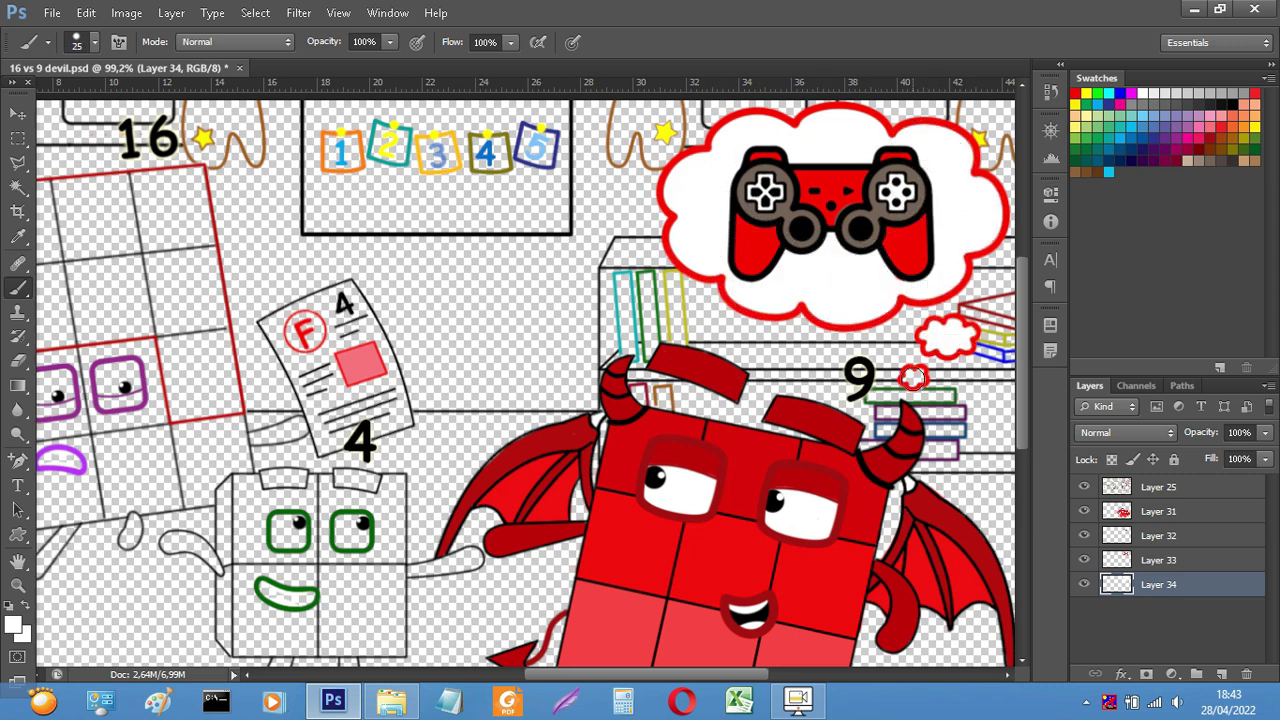
- Fill the smallest thought bubble with white and merge the devil and controller colour layers into one layer beneath the line art
{"action": "left_click", "coordinate": [912, 377]}
{"action": "scroll", "coordinate": [912, 377], "scroll_direction": "down", "scroll_amount": 3}
{"action": "left_click", "coordinate": [1160, 511]}
{"action": "key", "text": "ctrl+e"}
{"action": "key", "text": "ctrl+e"}
{"action": "key", "text": "ctrl+e"}
{"action": "scroll", "coordinate": [455, 428], "scroll_direction": "up", "scroll_amount": 1, "text": "alt"}
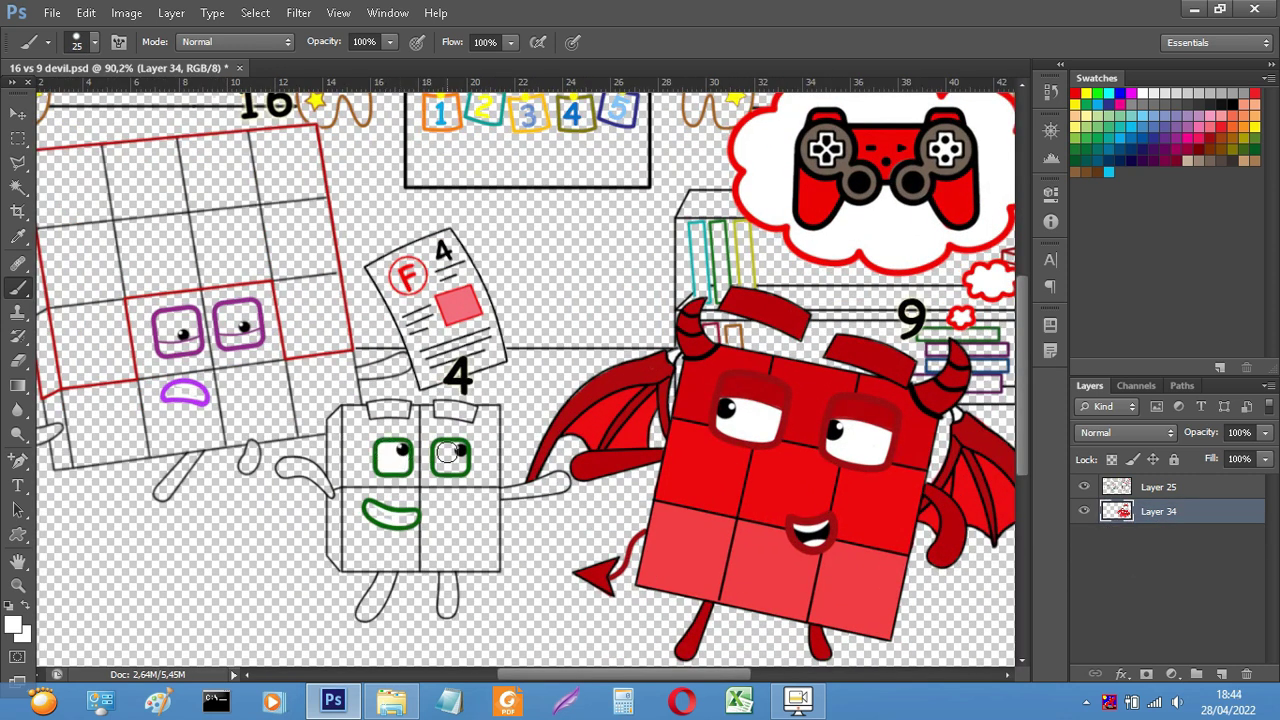
- Finish the white in the number 4's mouth, then paint its eyebrows dark green on a new bottom layer with a 10 px brush
{"action": "left_click_drag", "start_coordinate": [373, 511], "coordinate": [412, 519]}
{"action": "left_click", "coordinate": [1098, 93]}
{"action": "left_click", "coordinate": [13, 624]}
{"action": "left_click", "coordinate": [1086, 287]}
{"action": "left_click", "coordinate": [1259, 179]}
{"action": "left_click", "coordinate": [1221, 674]}
{"action": "left_click_drag", "start_coordinate": [1182, 508], "coordinate": [1181, 543]}
{"action": "scroll", "coordinate": [386, 439], "scroll_direction": "up", "scroll_amount": 2}
{"action": "key", "text": "bracketleft"}
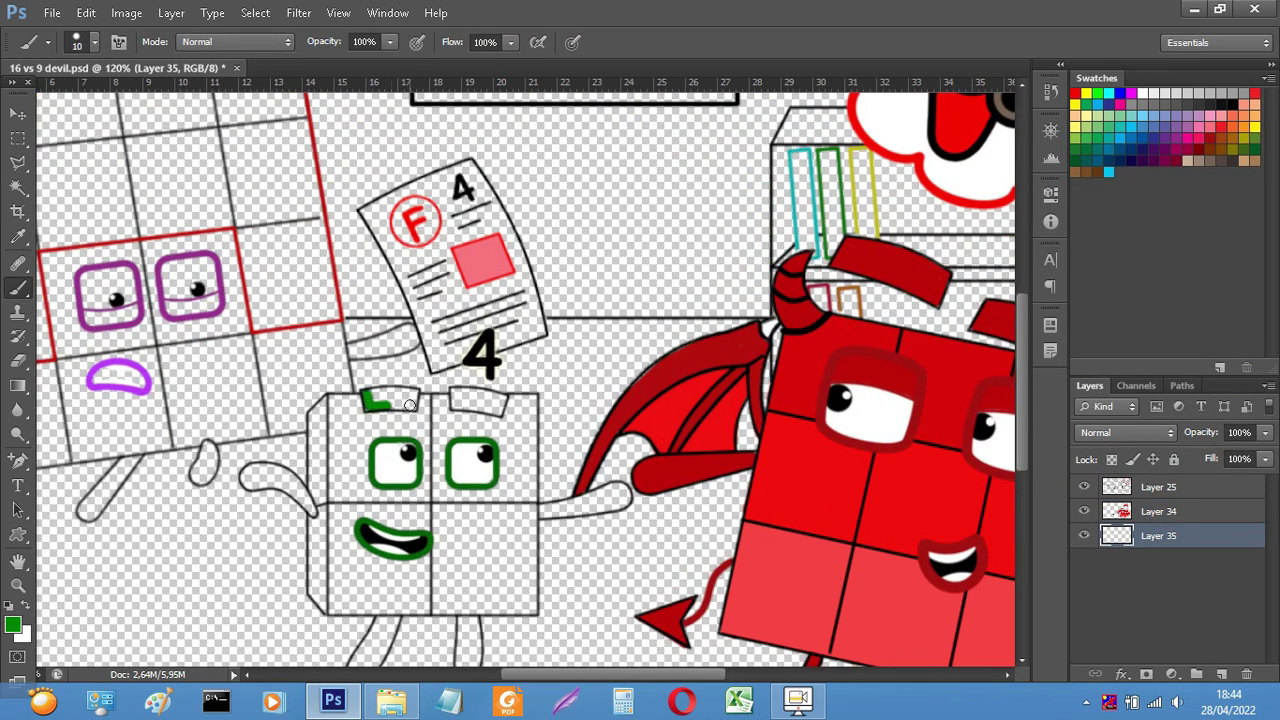
{"action": "mouse_move", "coordinate": [455, 400]}
{"action": "left_mouse_down"}
{"action": "mouse_move", "coordinate": [500, 398]}
{"action": "mouse_move", "coordinate": [490, 404]}
{"action": "left_mouse_up"}
- Paint the number 4's arms and legs dark green
{"action": "mouse_move", "coordinate": [544, 510]}
{"action": "left_mouse_down"}
{"action": "mouse_move", "coordinate": [627, 497]}
{"action": "mouse_move", "coordinate": [548, 512]}
{"action": "left_mouse_up"}
{"action": "mouse_move", "coordinate": [310, 510]}
{"action": "left_mouse_down"}
{"action": "mouse_move", "coordinate": [252, 472]}
{"action": "mouse_move", "coordinate": [250, 488]}
{"action": "mouse_move", "coordinate": [300, 500]}
{"action": "mouse_move", "coordinate": [262, 480]}
{"action": "left_mouse_up"}
{"action": "scroll", "coordinate": [396, 636], "scroll_direction": "down", "scroll_amount": 2}
{"action": "scroll", "coordinate": [396, 636], "scroll_direction": "up", "scroll_amount": 4}
{"action": "mouse_move", "coordinate": [392, 505]}
{"action": "left_mouse_down"}
{"action": "mouse_move", "coordinate": [360, 570]}
{"action": "mouse_move", "coordinate": [400, 510]}
{"action": "mouse_move", "coordinate": [375, 565]}
{"action": "left_mouse_up"}
{"action": "mouse_move", "coordinate": [500, 522]}
{"action": "left_mouse_down"}
{"action": "mouse_move", "coordinate": [515, 585]}
{"action": "mouse_move", "coordinate": [518, 505]}
{"action": "mouse_move", "coordinate": [505, 570]}
{"action": "left_mouse_up"}
- Add a new layer at the bottom of the stack and paint the inner border of the number 4's body bright green
{"action": "left_click", "coordinate": [1221, 674]}
{"action": "left_click_drag", "start_coordinate": [1206, 536], "coordinate": [1206, 607]}
{"action": "left_click", "coordinate": [13, 624]}
{"action": "left_click", "coordinate": [1085, 222]}
{"action": "left_click", "coordinate": [1085, 204]}
{"action": "left_click", "coordinate": [1256, 180]}
{"action": "mouse_move", "coordinate": [298, 234]}
{"action": "left_mouse_down"}
{"action": "mouse_move", "coordinate": [325, 210]}
{"action": "mouse_move", "coordinate": [594, 212]}
{"action": "left_mouse_up"}
{"action": "left_click", "coordinate": [594, 495], "text": "shift"}
{"action": "left_click", "coordinate": [323, 496], "text": "shift"}
{"action": "left_click", "coordinate": [298, 240], "text": "shift"}
- Fill the rest of the number 4's block body with bright green using a larger brush
{"action": "key", "text": "bracketright"}
{"action": "key", "text": "bracketright"}
{"action": "key", "text": "bracketright"}
{"action": "key", "text": "bracketright"}
{"action": "key", "text": "bracketright"}
{"action": "left_click", "coordinate": [321, 244]}
{"action": "left_click", "coordinate": [320, 472], "text": "shift"}
{"action": "left_click", "coordinate": [574, 472], "text": "shift"}
{"action": "left_click", "coordinate": [574, 243], "text": "shift"}
{"action": "mouse_move", "coordinate": [338, 238]}
{"action": "left_mouse_down"}
{"action": "mouse_move", "coordinate": [375, 355]}
{"action": "mouse_move", "coordinate": [420, 400]}
{"action": "left_mouse_up"}
- Merge the number 4's colour layers with the devil's colour layer
{"action": "scroll", "coordinate": [408, 378], "scroll_direction": "down", "scroll_amount": 8}
{"action": "left_click", "coordinate": [1146, 514]}
{"action": "key", "text": "ctrl+e"}
{"action": "key", "text": "ctrl+e"}
- Paint the number 16's eyes white with a 20 px brush and the inside of its mouth black
{"action": "left_click", "coordinate": [214, 354], "text": "alt"}
{"action": "scroll", "coordinate": [218, 350], "scroll_direction": "up", "scroll_amount": 2}
{"action": "key", "text": "bracketleft"}
{"action": "key", "text": "bracketleft"}
{"action": "key", "text": "bracketleft"}
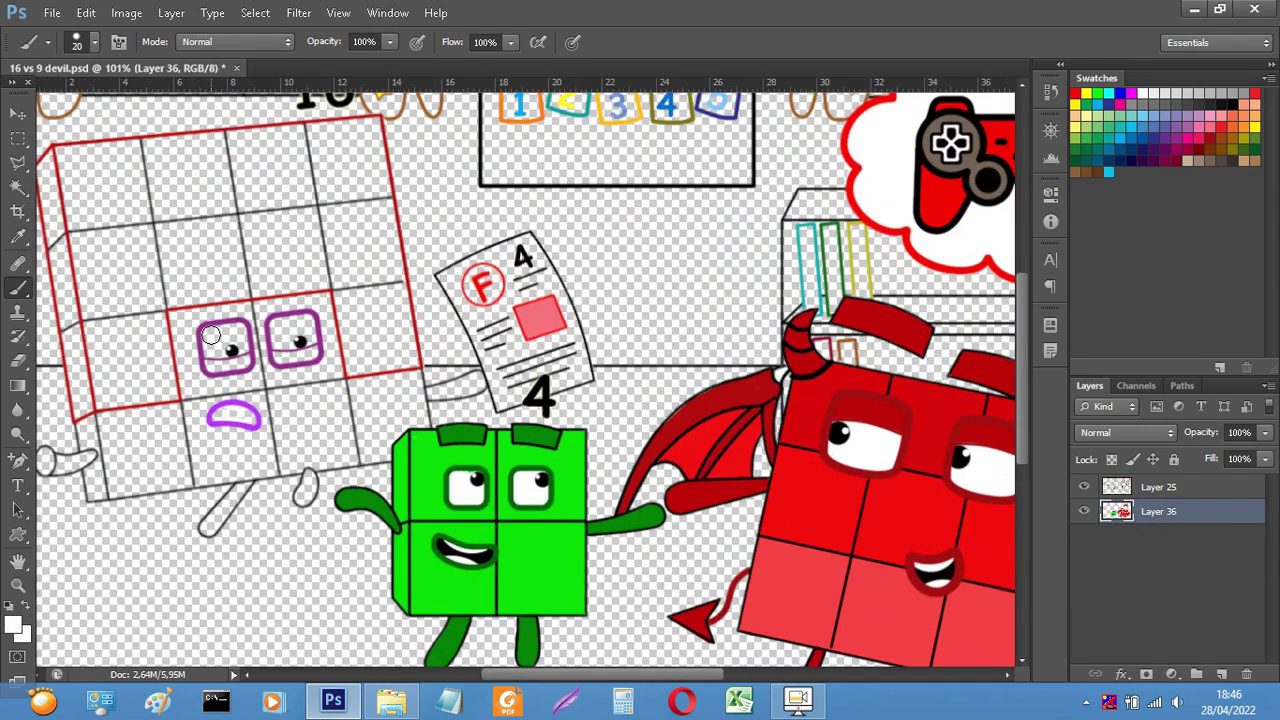
{"action": "left_click_drag", "start_coordinate": [220, 334], "coordinate": [302, 336]}
{"action": "key", "text": "x"}
{"action": "left_click_drag", "start_coordinate": [212, 414], "coordinate": [248, 419]}
- Add a new layer beneath the colour layer and paint the number 16's lower eyelids magenta
{"action": "left_click", "coordinate": [1221, 674], "text": "ctrl"}
{"action": "left_click_drag", "start_coordinate": [211, 362], "coordinate": [312, 354]}
{"action": "left_click", "coordinate": [1118, 512]}
{"action": "key", "text": "bracketleft"}
{"action": "key", "text": "bracketleft"}
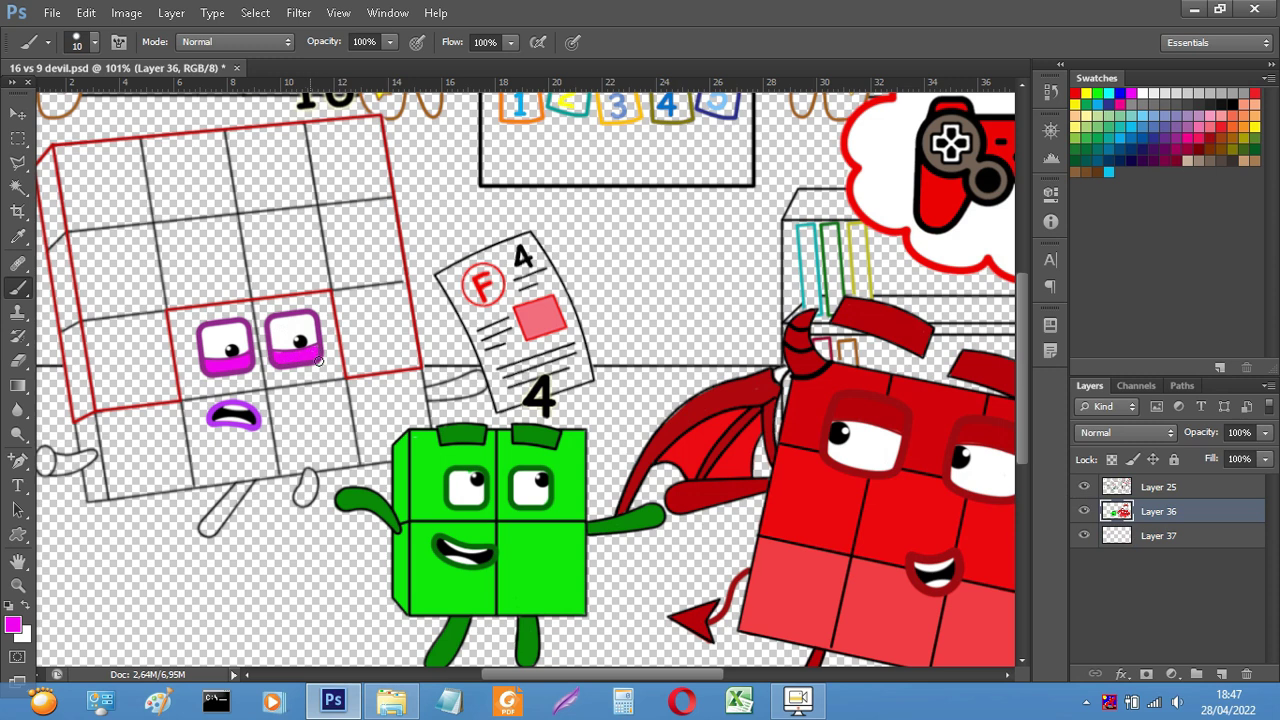
- Paint the number 16's arm beside the test paper and its legs dark purple on the bottom layer
{"action": "left_click", "coordinate": [1158, 536]}
{"action": "left_click", "coordinate": [13, 624]}
{"action": "left_click", "coordinate": [1084, 285]}
{"action": "left_click", "coordinate": [1255, 180]}
{"action": "left_click_drag", "start_coordinate": [429, 388], "coordinate": [462, 381]}
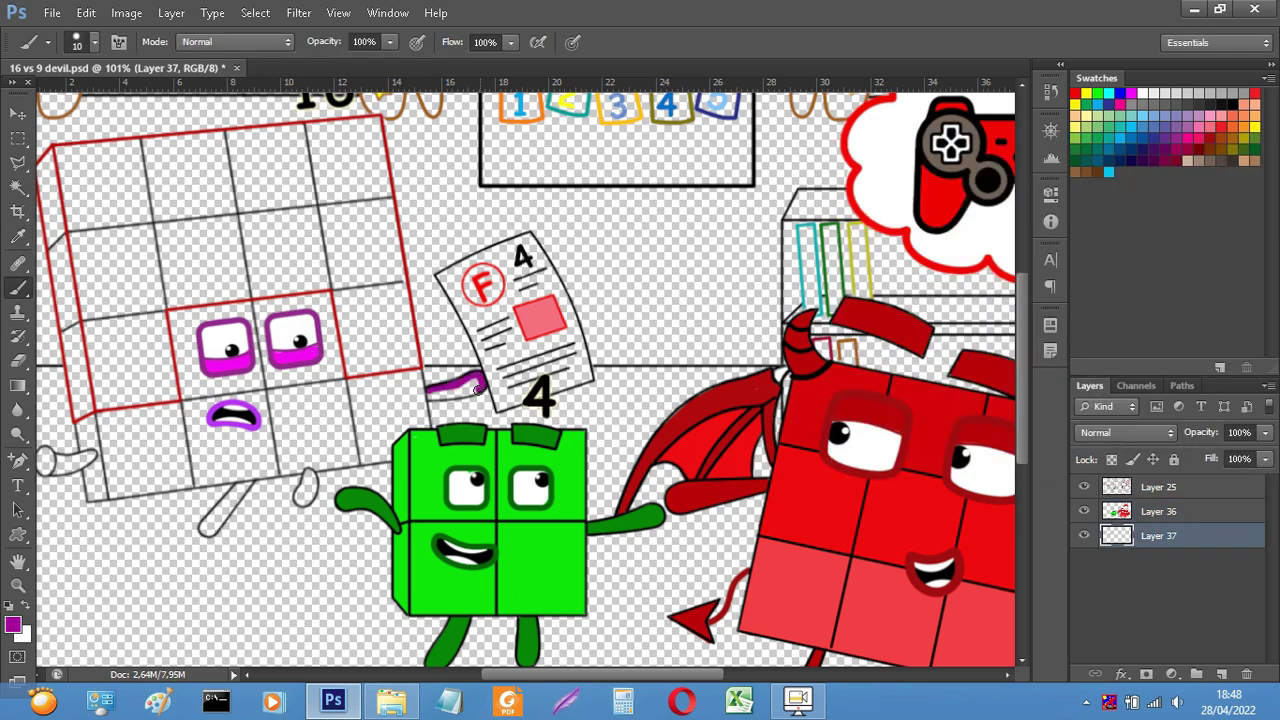
{"action": "mouse_move", "coordinate": [235, 492]}
{"action": "left_mouse_down"}
{"action": "mouse_move", "coordinate": [207, 530]}
{"action": "mouse_move", "coordinate": [236, 498]}
{"action": "left_mouse_up"}
- Refine the number 16's purple limbs with a small brush, paint its other arm purple, and set the Eraser to 50 px
{"action": "scroll", "coordinate": [238, 485], "scroll_direction": "up", "scroll_amount": 4}
{"action": "key", "text": "bracketleft"}
{"action": "key", "text": "bracketleft"}
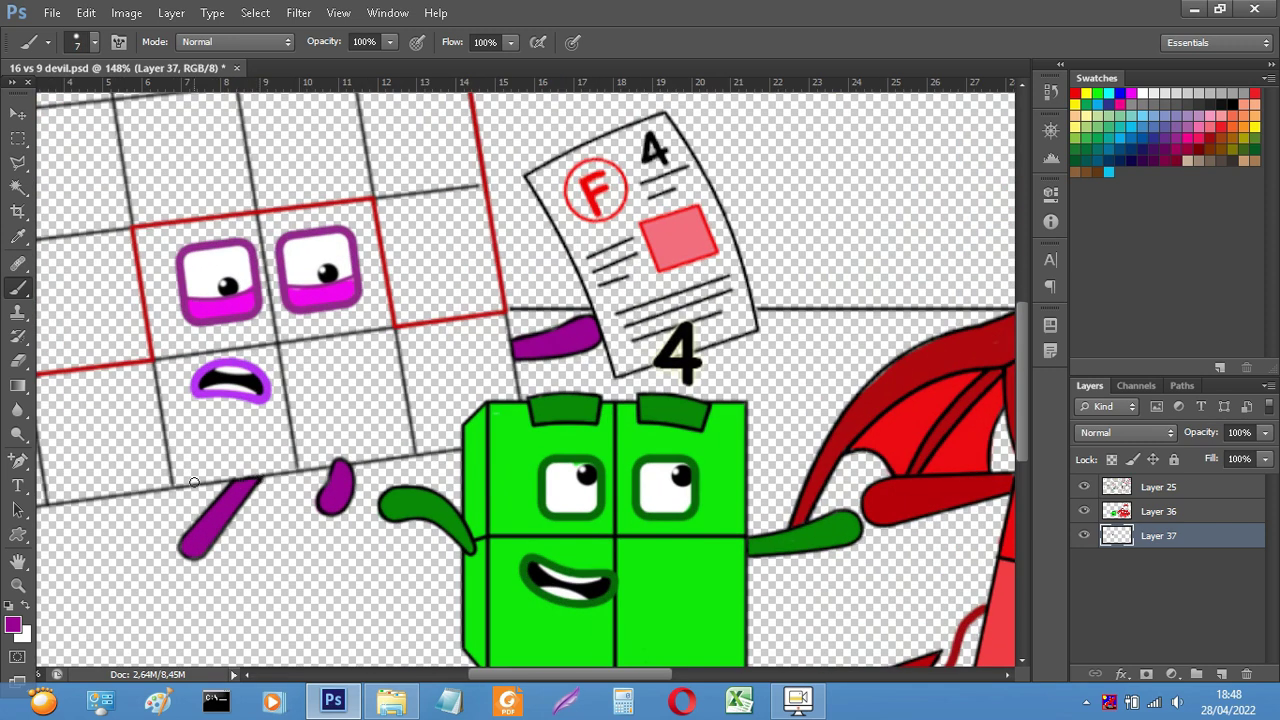
{"action": "scroll", "coordinate": [194, 482], "scroll_direction": "down", "scroll_amount": 1, "text": "alt"}
{"action": "key", "text": "bracketright"}
{"action": "key", "text": "bracketright"}
{"action": "key", "text": "bracketright"}
{"action": "left_click_drag", "start_coordinate": [72, 428], "coordinate": [124, 435]}
{"action": "left_click", "coordinate": [18, 361]}
{"action": "key", "text": "bracketleft"}
{"action": "key", "text": "bracketleft"}
{"action": "key", "text": "bracketleft"}
{"action": "key", "text": "bracketleft"}
{"action": "key", "text": "bracketleft"}
- Add a new layer at the bottom of the stack and fill the number 16's upper blocks with white using a 35 px brush
{"action": "scroll", "coordinate": [152, 487], "scroll_direction": "down", "scroll_amount": 2, "text": "alt"}
{"action": "left_click", "coordinate": [1143, 93]}
{"action": "left_click", "coordinate": [1221, 674]}
{"action": "left_click_drag", "start_coordinate": [1150, 537], "coordinate": [1136, 576]}
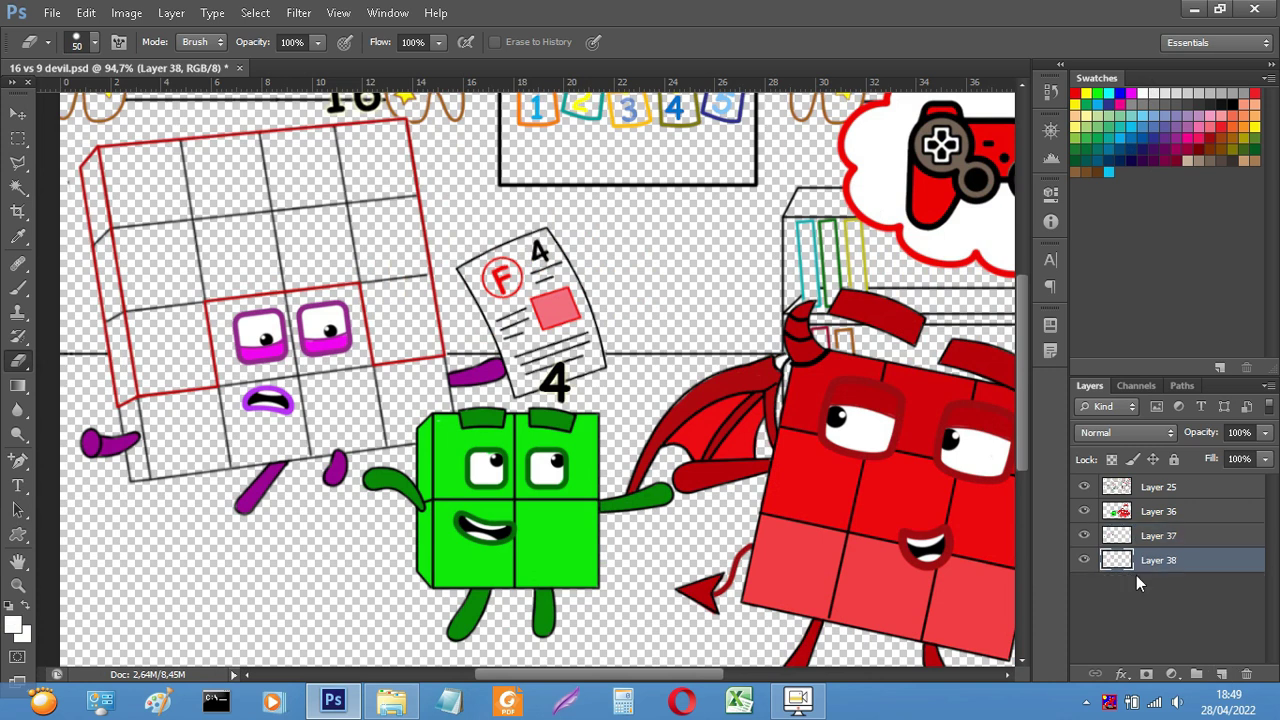
{"action": "key", "text": "b"}
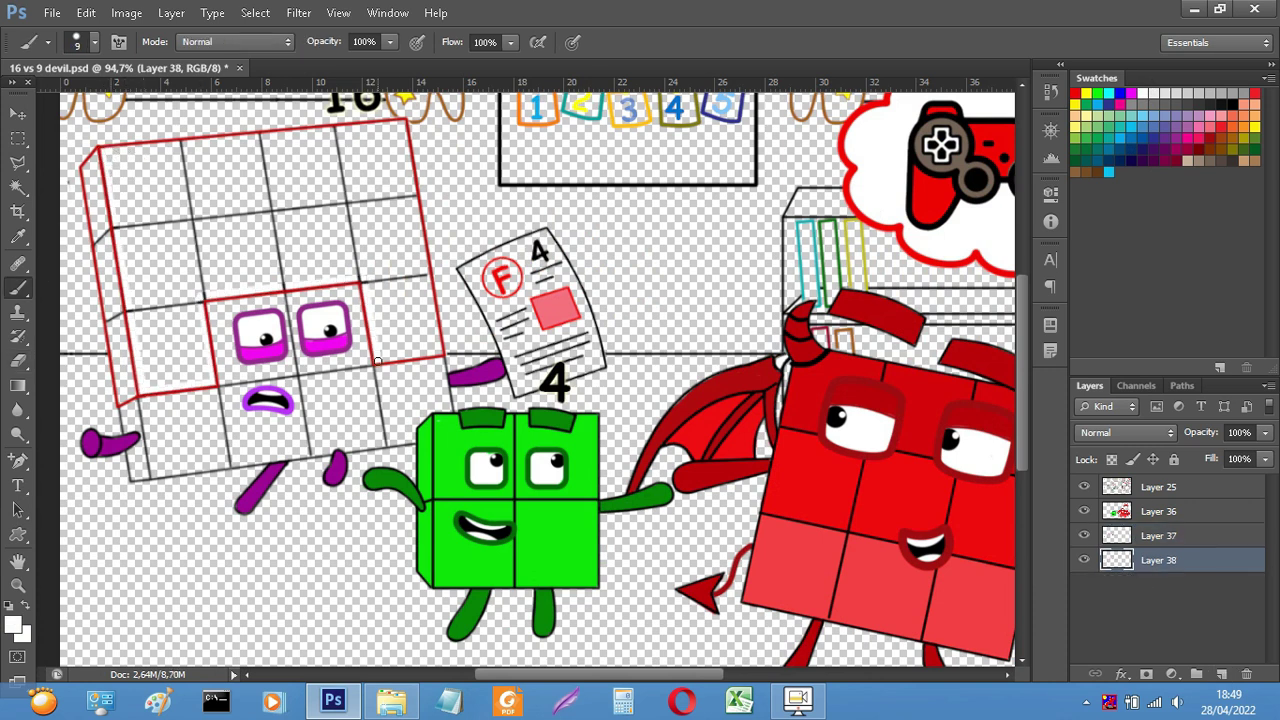
{"action": "key", "text": "bracketright"}
{"action": "key", "text": "bracketright"}
{"action": "key", "text": "bracketright"}
{"action": "key", "text": "bracketright"}
{"action": "key", "text": "bracketright"}
{"action": "mouse_move", "coordinate": [150, 180]}
{"action": "left_mouse_down"}
{"action": "mouse_move", "coordinate": [183, 286]}
{"action": "mouse_move", "coordinate": [423, 331]}
{"action": "mouse_move", "coordinate": [258, 184]}
{"action": "mouse_move", "coordinate": [406, 222]}
{"action": "mouse_move", "coordinate": [397, 331]}
{"action": "left_mouse_up"}
{"action": "left_click_drag", "start_coordinate": [173, 304], "coordinate": [169, 363]}
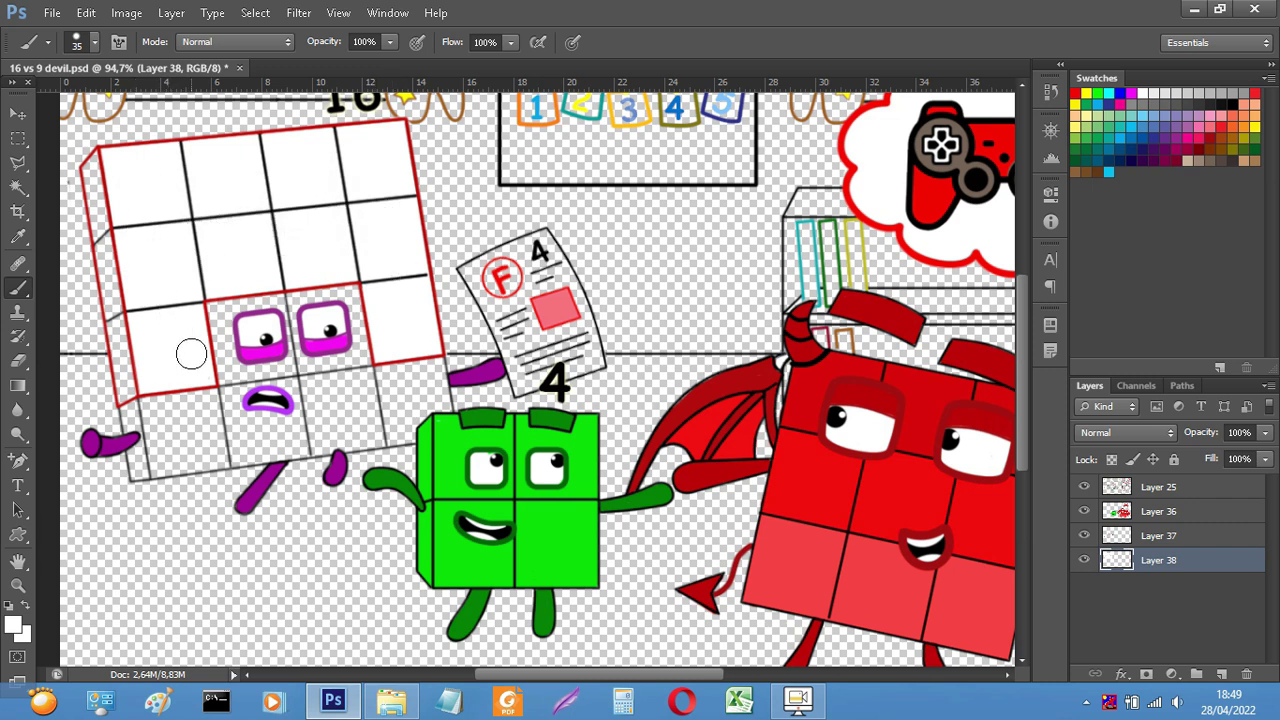
- Add a new bottom layer and paint the side face of the number 16's white blocks red with a 15 px brush
{"action": "left_click", "coordinate": [1076, 93]}
{"action": "left_click", "coordinate": [1221, 674]}
{"action": "left_click_drag", "start_coordinate": [1181, 562], "coordinate": [1160, 590]}
{"action": "key", "text": "bracketleft"}
{"action": "key", "text": "bracketleft"}
{"action": "left_click_drag", "start_coordinate": [100, 152], "coordinate": [124, 392]}
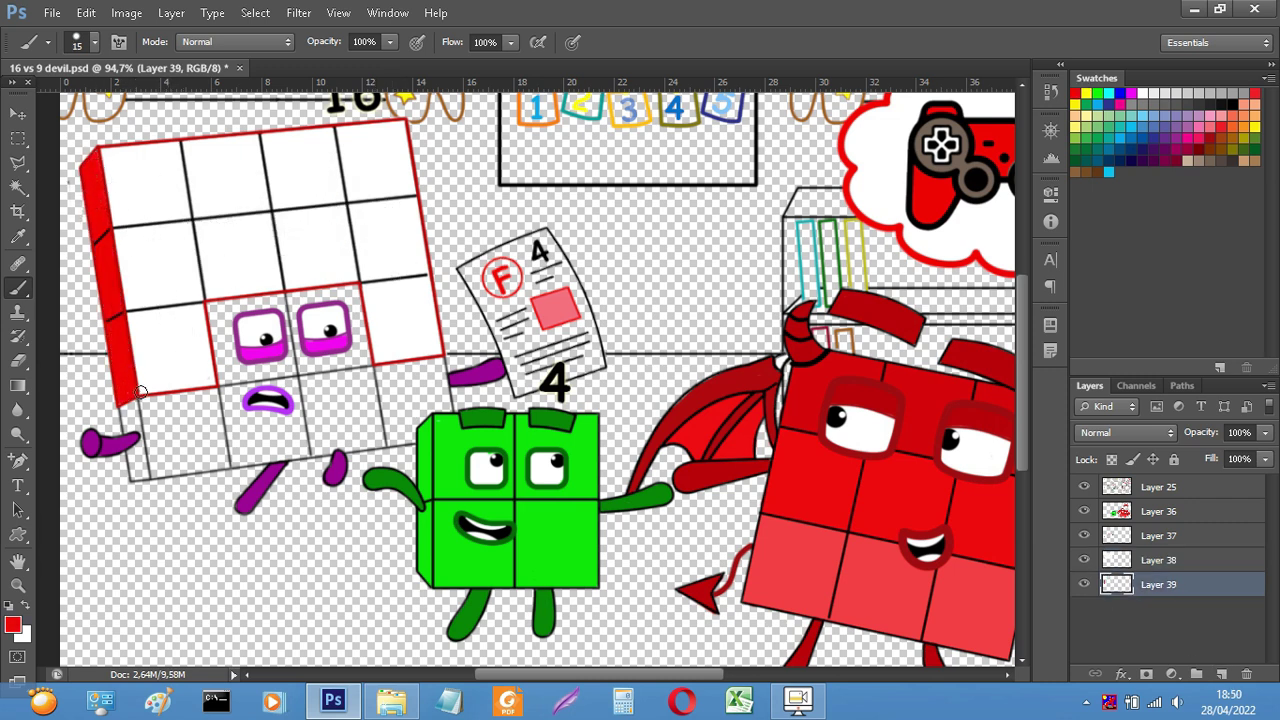
- Add a new bottom layer and fill the number 16's lower blocks with purple, colour b334b5
{"action": "left_click", "coordinate": [1221, 674]}
{"action": "left_click_drag", "start_coordinate": [1175, 586], "coordinate": [1166, 613]}
{"action": "left_click", "coordinate": [1187, 127]}
{"action": "left_click", "coordinate": [13, 624]}
{"action": "left_click", "coordinate": [1019, 261]}
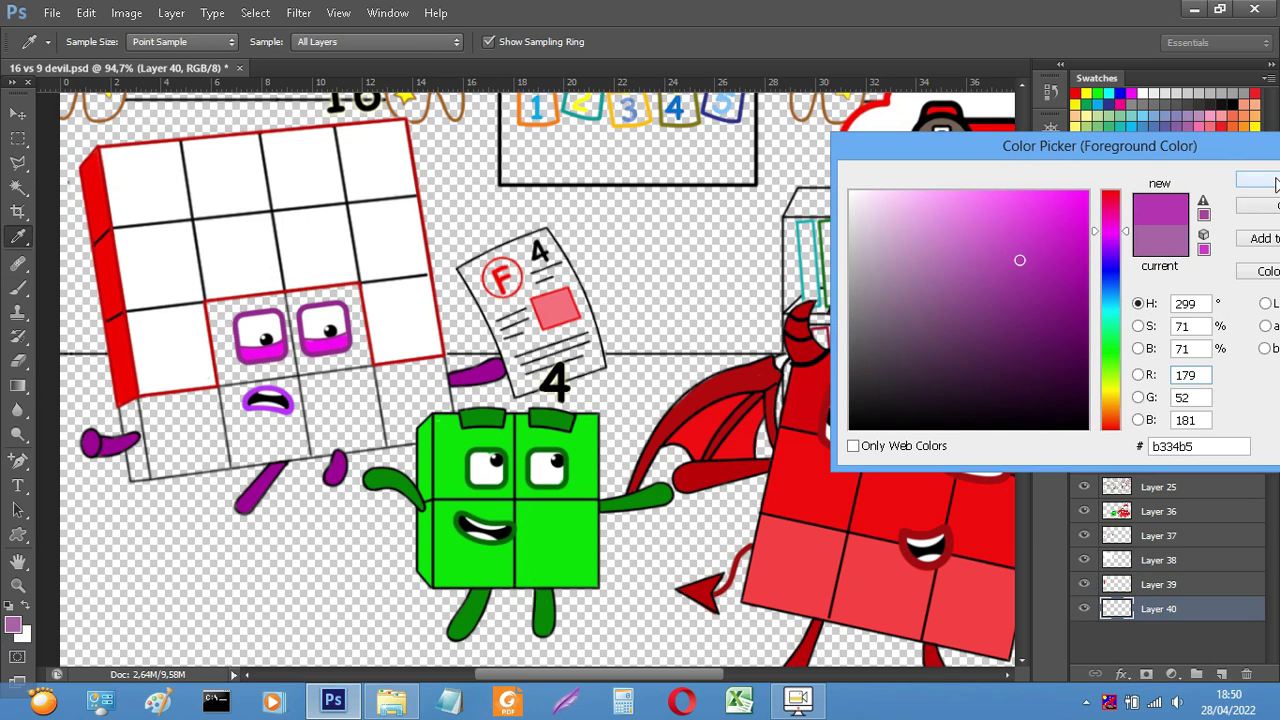
{"action": "key", "text": "Return"}
{"action": "key", "text": "b"}
{"action": "mouse_move", "coordinate": [215, 310]}
{"action": "left_mouse_down"}
{"action": "mouse_move", "coordinate": [340, 330]}
{"action": "mouse_move", "coordinate": [420, 390]}
{"action": "mouse_move", "coordinate": [148, 458]}
{"action": "mouse_move", "coordinate": [402, 396]}
{"action": "mouse_move", "coordinate": [130, 415]}
{"action": "mouse_move", "coordinate": [138, 458]}
{"action": "left_mouse_up"}
- Touch up the purple at the number 16's lower corner with a 9 px brush
{"action": "key", "text": "bracketleft"}
{"action": "key", "text": "bracketleft"}
{"action": "key", "text": "bracketleft"}
{"action": "key", "text": "bracketleft"}
{"action": "key", "text": "bracketleft"}
{"action": "key", "text": "bracketleft"}
{"action": "key", "text": "bracketleft"}
{"action": "key", "text": "bracketleft"}
{"action": "left_click_drag", "start_coordinate": [138, 458], "coordinate": [132, 465]}
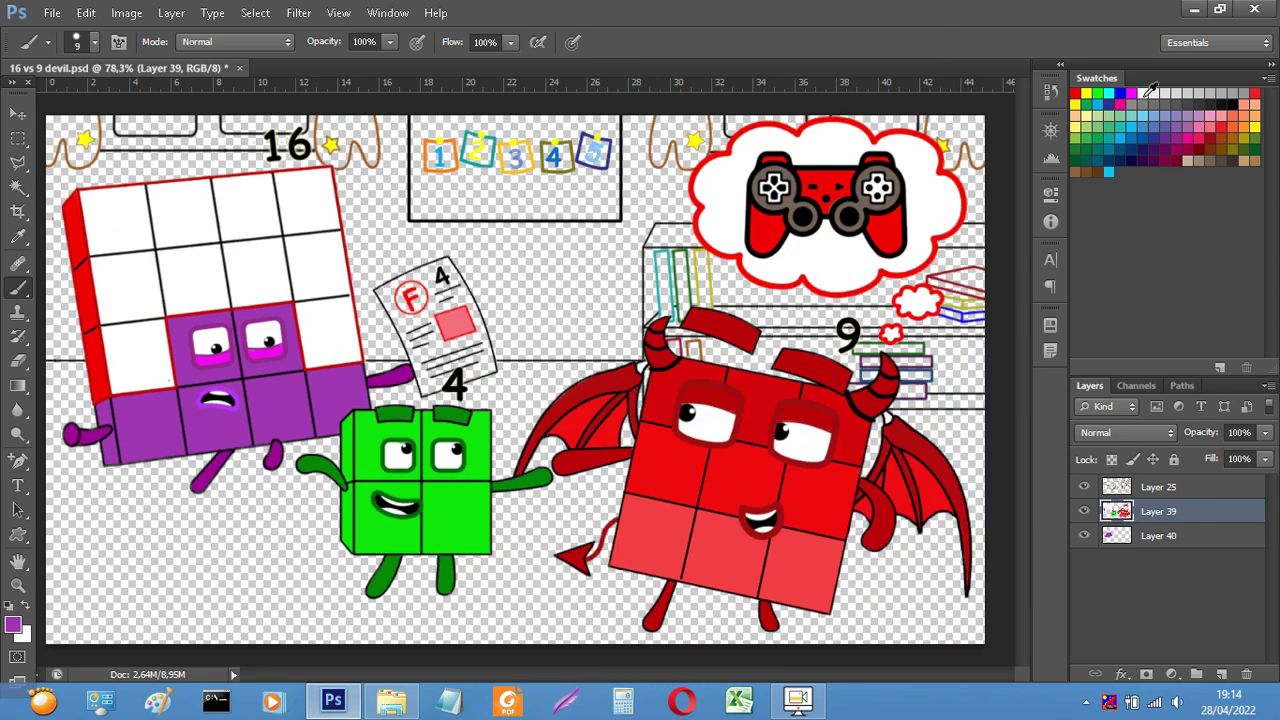
- Add a new bottom layer and fill the test paper with white
{"action": "key", "text": "ctrl+shift+alt+n"}
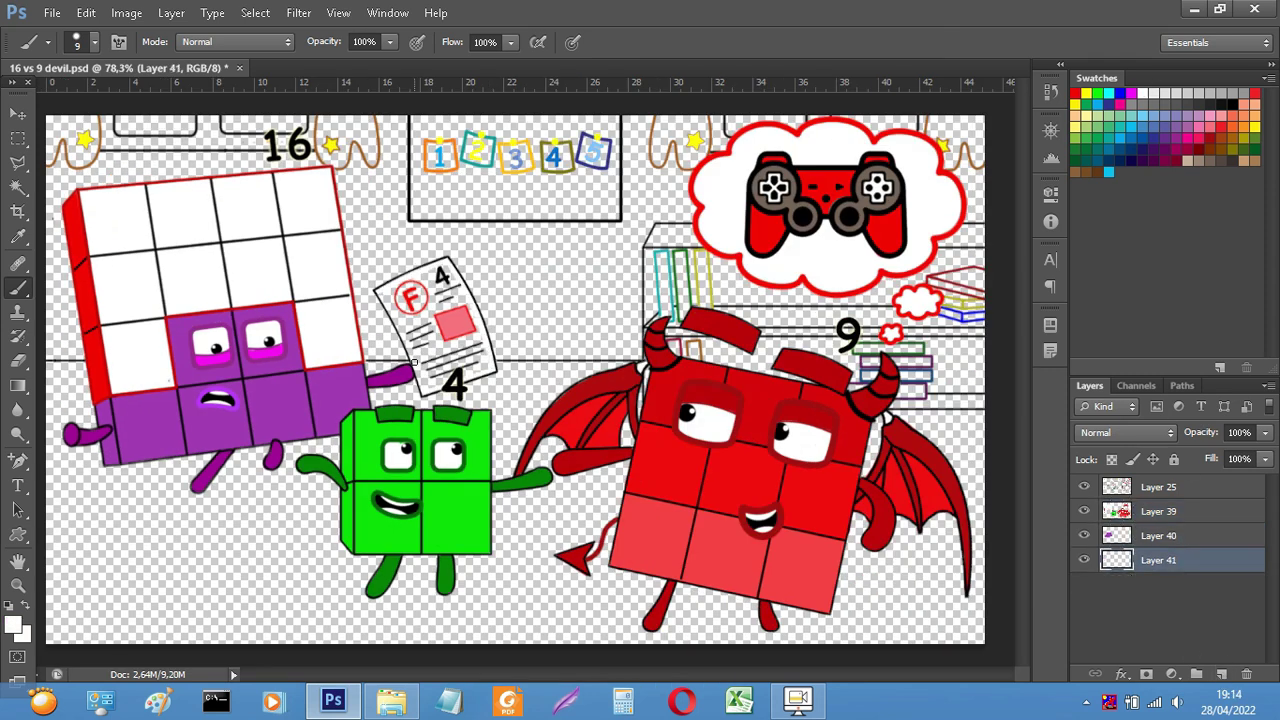
{"action": "mouse_move", "coordinate": [391, 293]}
{"action": "left_mouse_down"}
{"action": "mouse_move", "coordinate": [432, 381]}
{"action": "mouse_move", "coordinate": [442, 272]}
{"action": "mouse_move", "coordinate": [448, 346]}
{"action": "mouse_move", "coordinate": [465, 364]}
{"action": "left_mouse_up"}
{"action": "scroll", "coordinate": [524, 336], "scroll_direction": "down", "scroll_amount": 1}
- Add another layer at the bottom and merge all the colour layers beneath the line art into it
{"action": "left_click", "coordinate": [1222, 674], "text": "ctrl"}
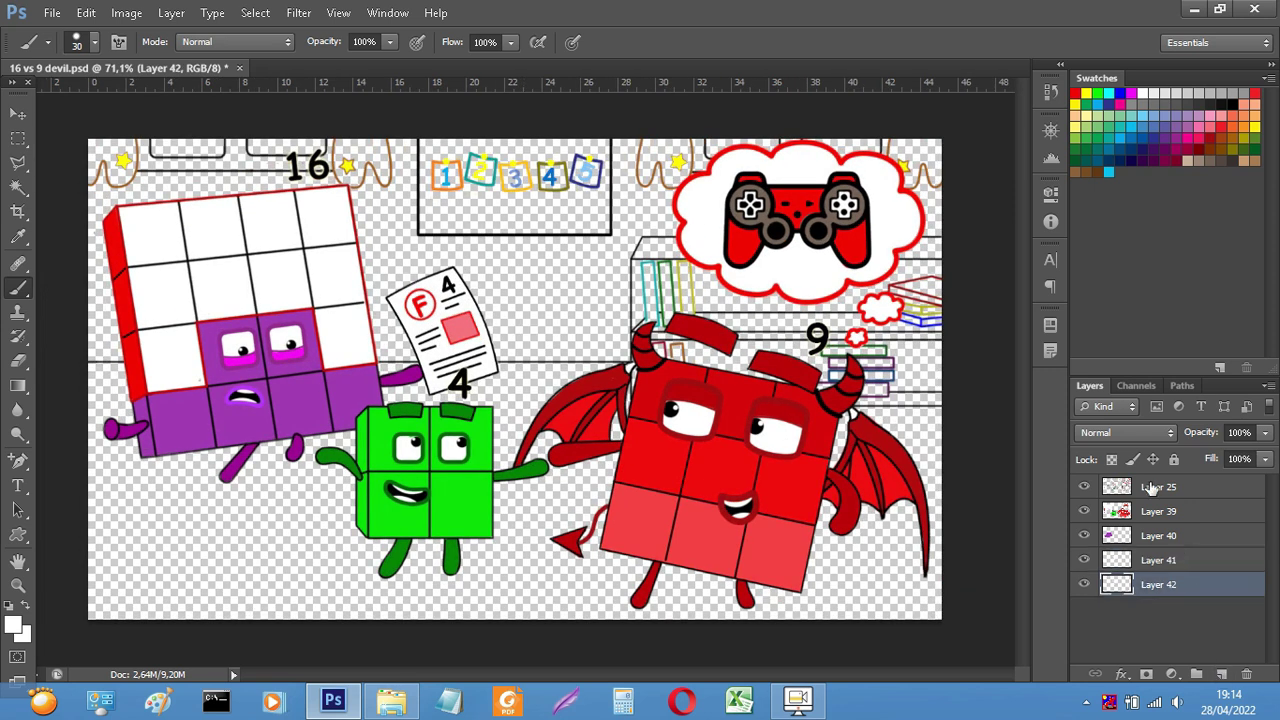
{"action": "left_click", "coordinate": [1156, 517]}
{"action": "key", "text": "ctrl+e"}
{"action": "key", "text": "ctrl+e"}
{"action": "key", "text": "ctrl+e"}
- Paint the curtains at the windows orange, adding a new layer beneath for those after the first
{"action": "left_click", "coordinate": [1244, 106]}
{"action": "left_click_drag", "start_coordinate": [88, 176], "coordinate": [125, 140]}
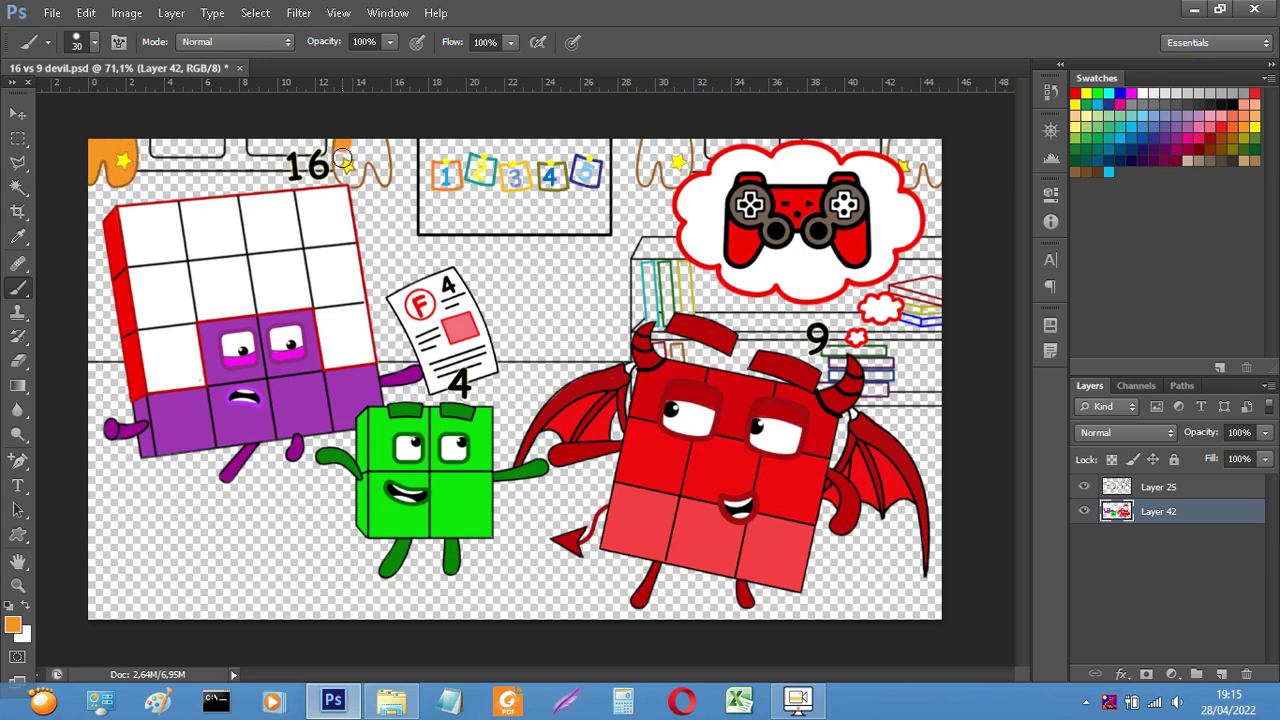
{"action": "left_click", "coordinate": [1222, 674], "text": "ctrl"}
{"action": "mouse_move", "coordinate": [343, 166]}
{"action": "left_mouse_down"}
{"action": "mouse_move", "coordinate": [381, 155]}
{"action": "mouse_move", "coordinate": [357, 144]}
{"action": "left_mouse_up"}
{"action": "key", "text": "bracketleft"}
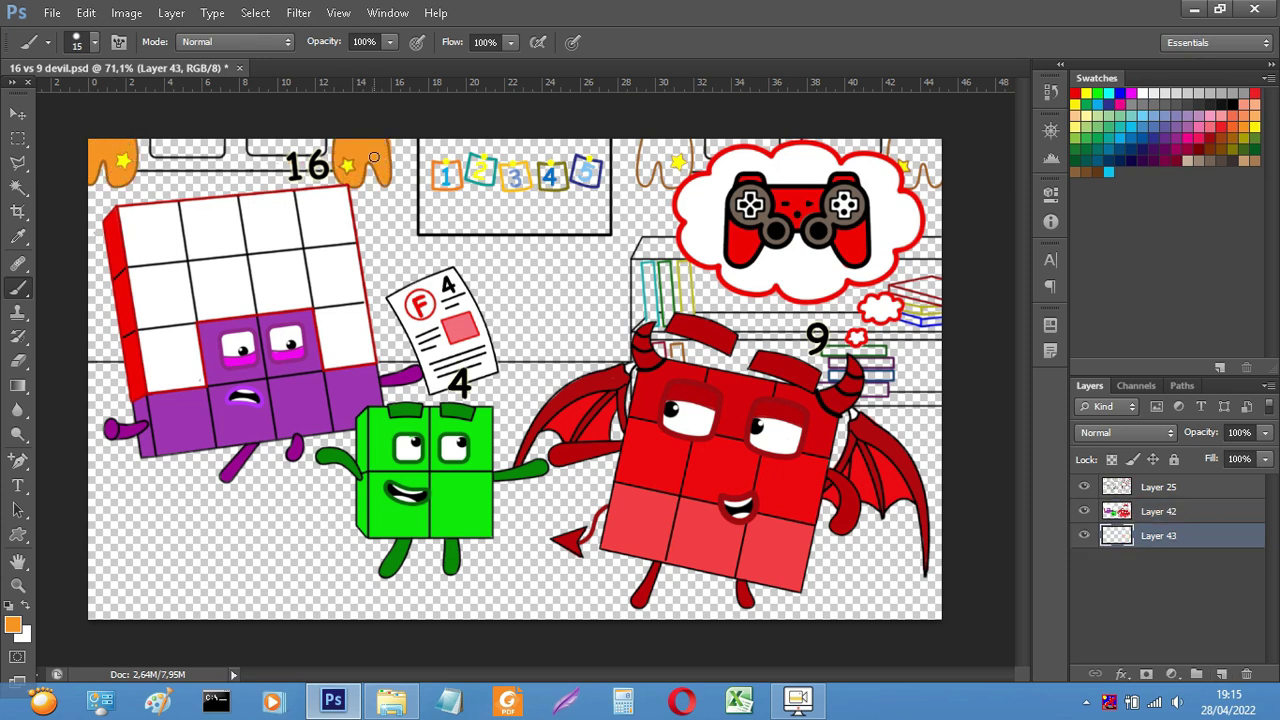
{"action": "left_click_drag", "start_coordinate": [660, 155], "coordinate": [685, 140]}
{"action": "mouse_move", "coordinate": [895, 140]}
{"action": "left_mouse_down"}
{"action": "mouse_move", "coordinate": [925, 175]}
{"action": "mouse_move", "coordinate": [935, 150]}
{"action": "mouse_move", "coordinate": [905, 140]}
{"action": "left_mouse_up"}
- Paint the window panes between the curtains light blue with a 20 px brush
{"action": "key", "text": "e"}
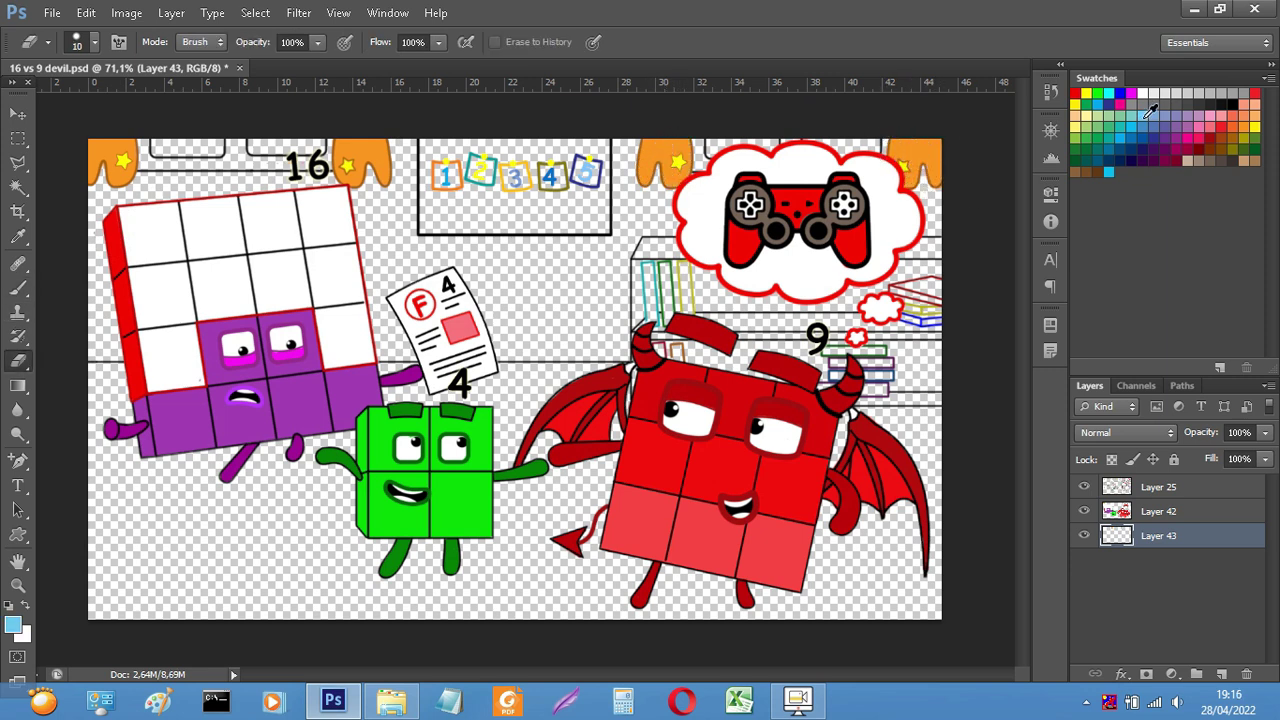
{"action": "key", "text": "b"}
{"action": "left_click_drag", "start_coordinate": [767, 141], "coordinate": [872, 161]}
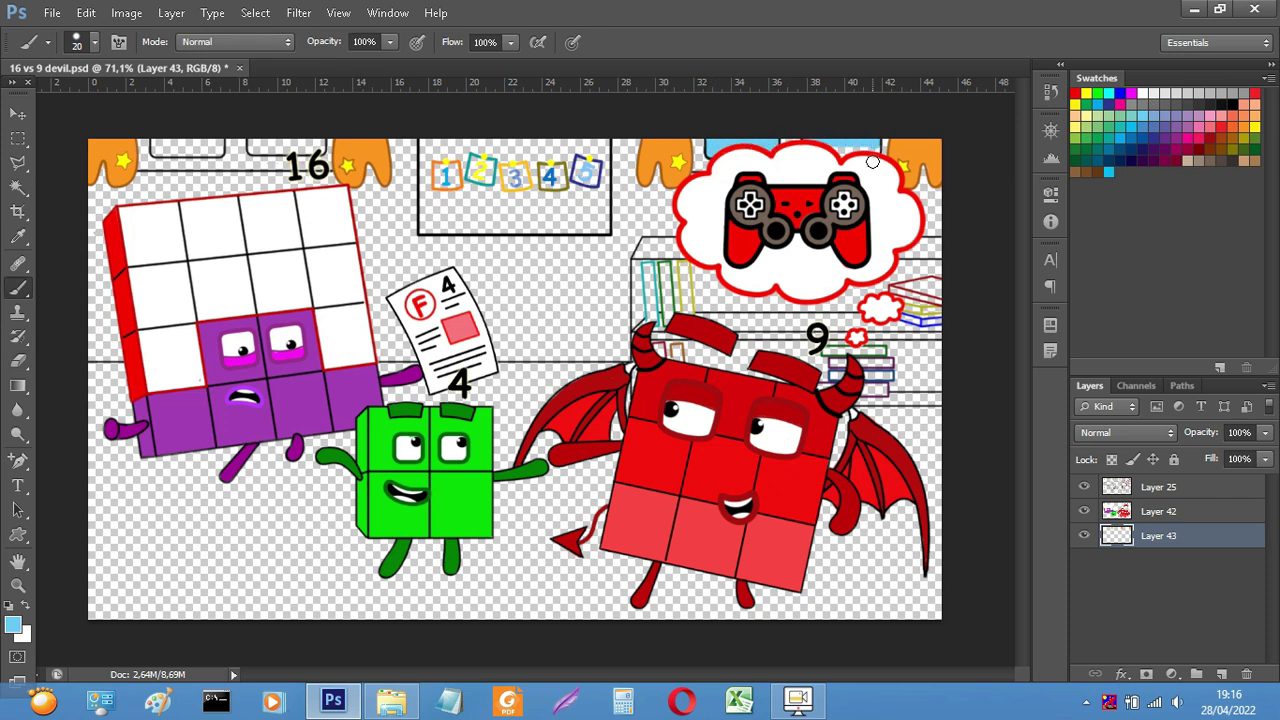
{"action": "left_click_drag", "start_coordinate": [156, 141], "coordinate": [315, 140]}
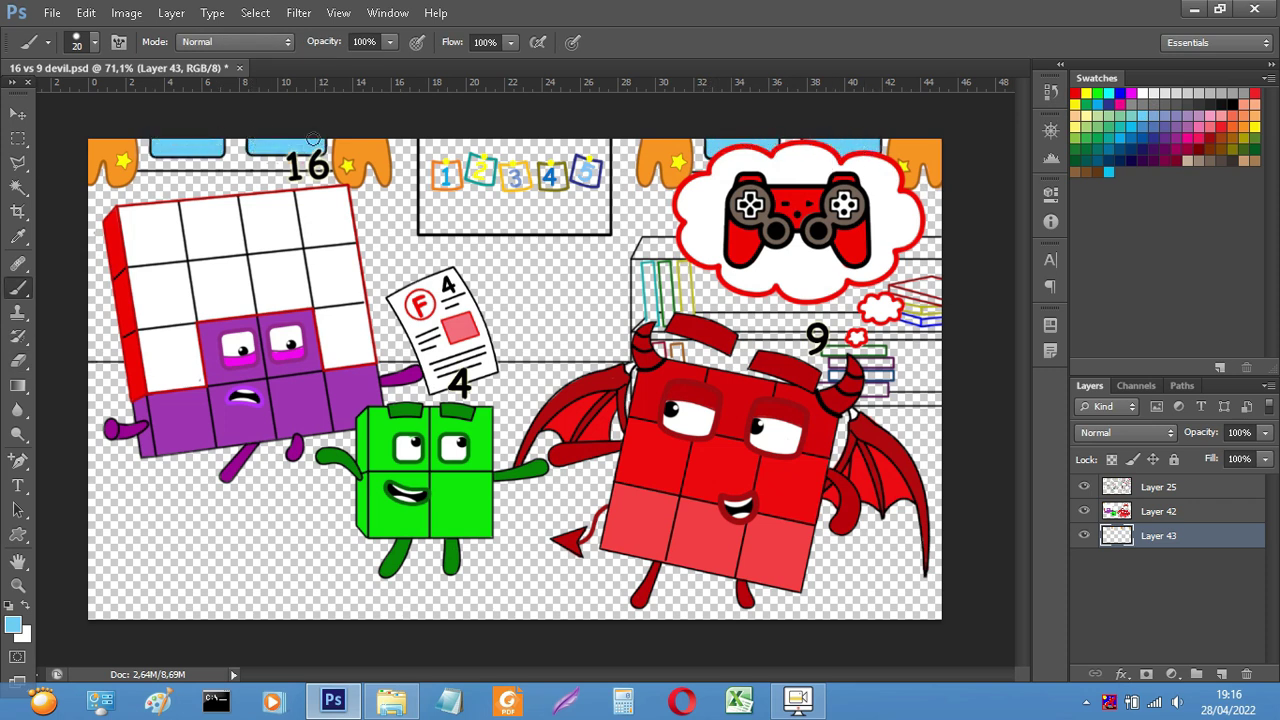
- Add a new bottom layer and fill the window frame and the board behind the number cards with white
{"action": "left_click", "coordinate": [1221, 674]}
{"action": "left_click_drag", "start_coordinate": [137, 146], "coordinate": [333, 137]}
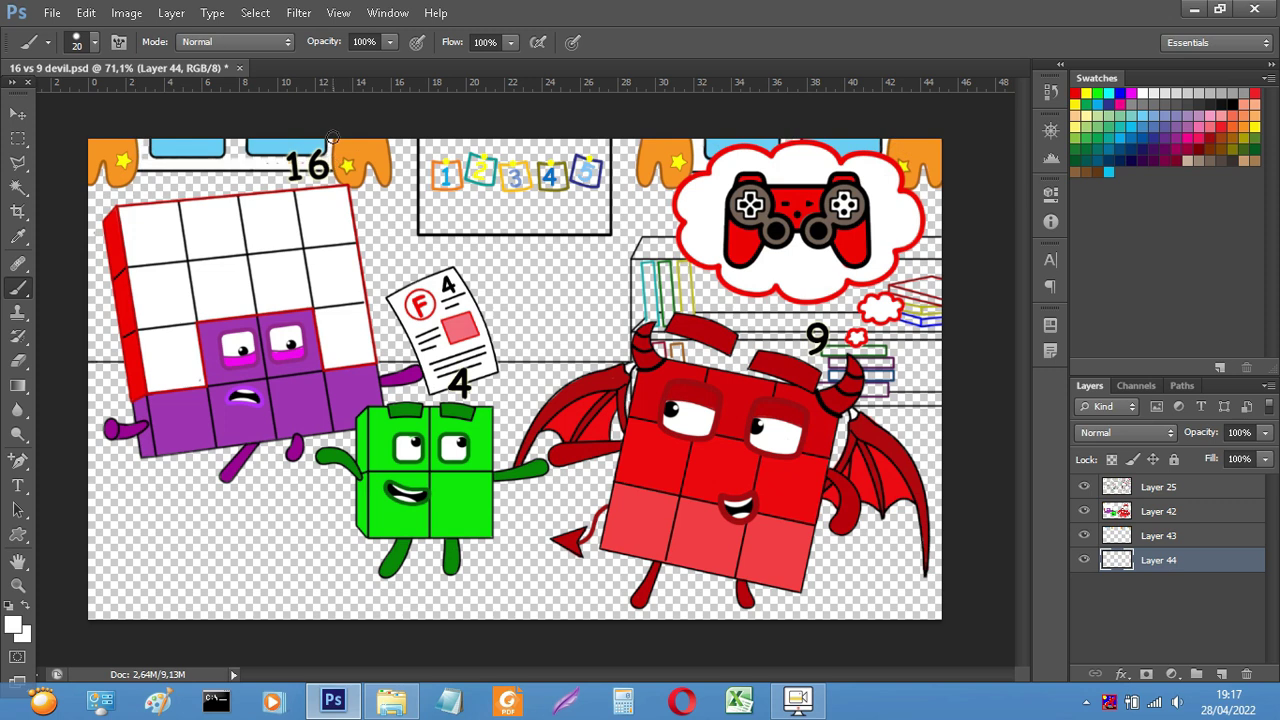
{"action": "mouse_move", "coordinate": [424, 140]}
{"action": "left_mouse_down"}
{"action": "mouse_move", "coordinate": [604, 229]}
{"action": "mouse_move", "coordinate": [604, 141]}
{"action": "left_mouse_up"}
{"action": "key", "text": "bracketright"}
{"action": "key", "text": "bracketright"}
{"action": "mouse_move", "coordinate": [441, 150]}
{"action": "left_mouse_down"}
{"action": "mouse_move", "coordinate": [441, 206]}
{"action": "mouse_move", "coordinate": [462, 143]}
{"action": "left_mouse_up"}
- Colour the number cards 1 to 5 on the board red, orange, yellow, green and blue
{"action": "left_click", "coordinate": [450, 178], "text": "alt"}
{"action": "left_click", "coordinate": [440, 170], "text": "alt"}
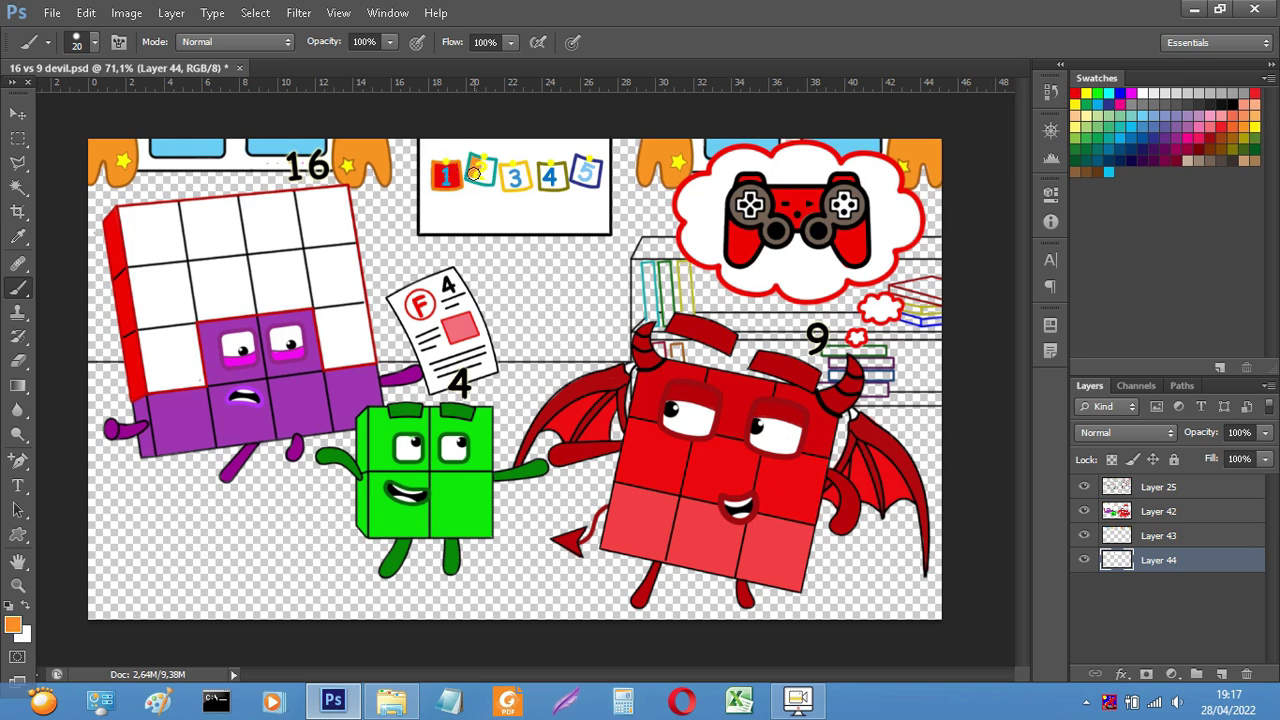
{"action": "left_click", "coordinate": [547, 175], "text": "alt"}
{"action": "left_click", "coordinate": [1097, 106]}
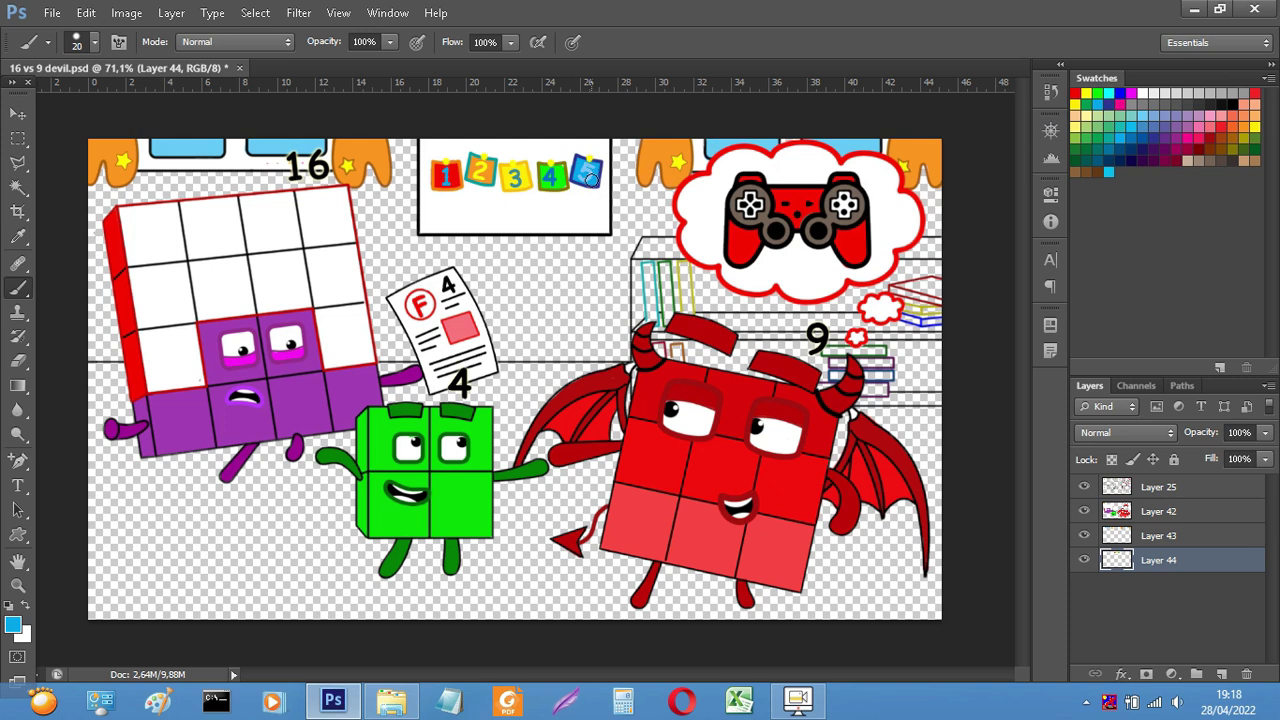
- Paint the three upright books on the shelf dark blue, green and yellow
{"action": "left_click_drag", "start_coordinate": [646, 268], "coordinate": [667, 310]}
{"action": "left_click_drag", "start_coordinate": [645, 266], "coordinate": [652, 322]}
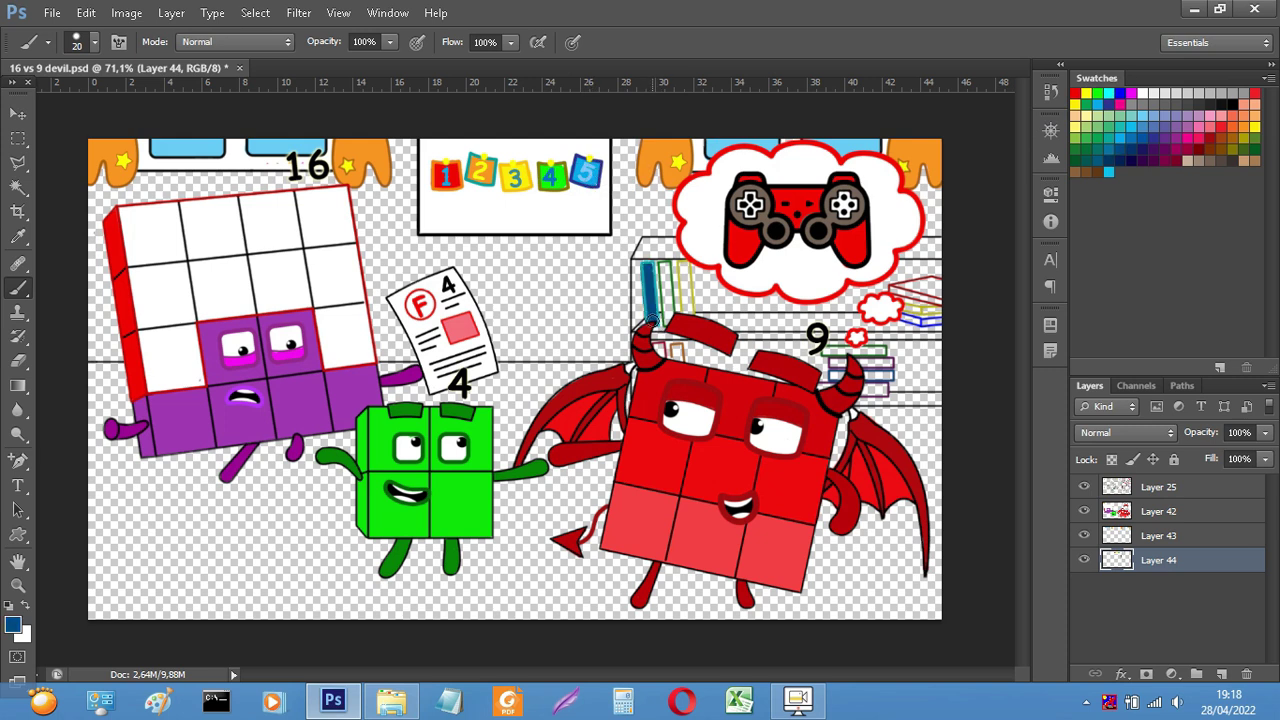
{"action": "left_click", "coordinate": [668, 320], "text": "shift"}
{"action": "left_click", "coordinate": [1087, 94]}
{"action": "left_click", "coordinate": [684, 269]}
{"action": "left_click", "coordinate": [688, 310], "text": "shift"}
- Paint the stacked books beside the medium thought bubble red, yellow and blue
{"action": "key", "text": "bracketright"}
{"action": "key", "text": "bracketright"}
{"action": "mouse_move", "coordinate": [936, 298]}
{"action": "left_mouse_down"}
{"action": "mouse_move", "coordinate": [893, 284]}
{"action": "mouse_move", "coordinate": [938, 321]}
{"action": "left_mouse_up"}
{"action": "left_click", "coordinate": [1098, 104]}
- Add a new bottom layer and paint the stacked books under the small thought bubble green, magenta, blue and purple
{"action": "left_click", "coordinate": [1222, 674], "text": "ctrl"}
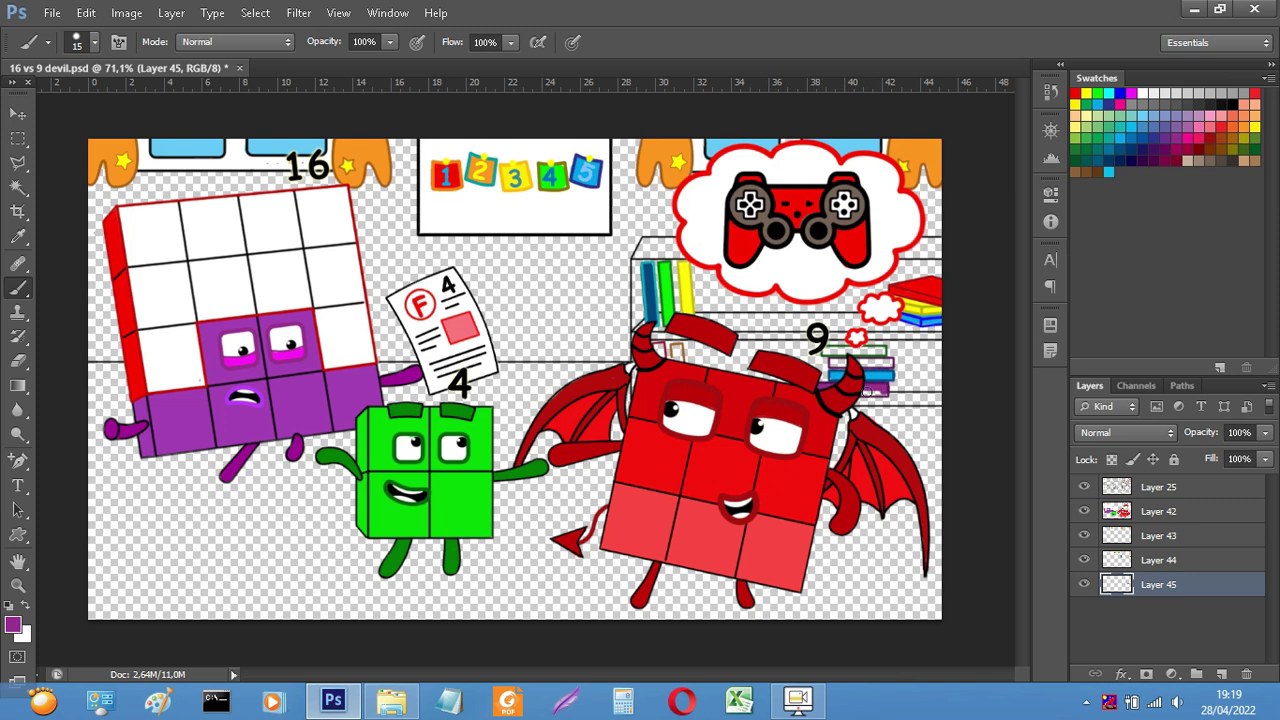
{"action": "left_click", "coordinate": [1098, 93]}
{"action": "left_click", "coordinate": [883, 351]}
{"action": "left_click", "coordinate": [829, 351], "text": "shift"}
{"action": "left_click", "coordinate": [1120, 104]}
{"action": "left_click", "coordinate": [835, 363]}
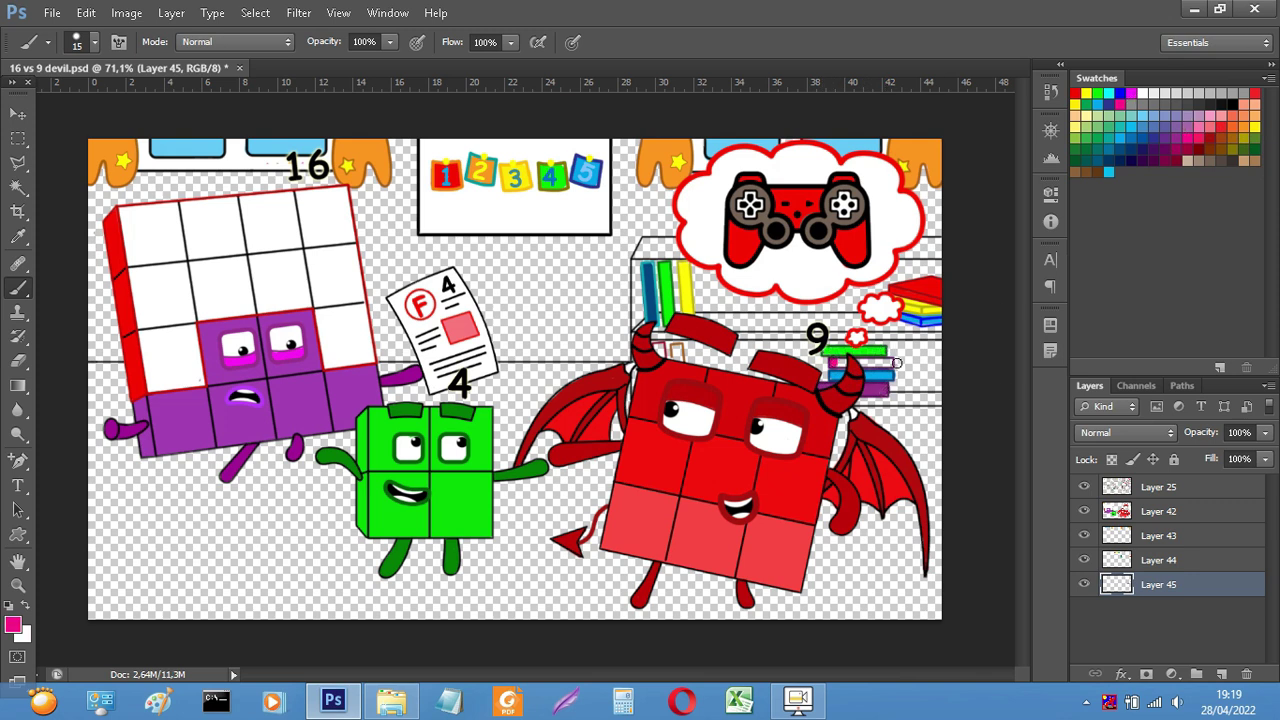
- Add a new layer and paint the bookshelf's top surface and horizontal boards brown
{"action": "key", "text": "ctrl+shift+alt+n"}
{"action": "left_click", "coordinate": [1253, 149]}
{"action": "left_click_drag", "start_coordinate": [640, 246], "coordinate": [940, 246]}
{"action": "key", "text": "e"}
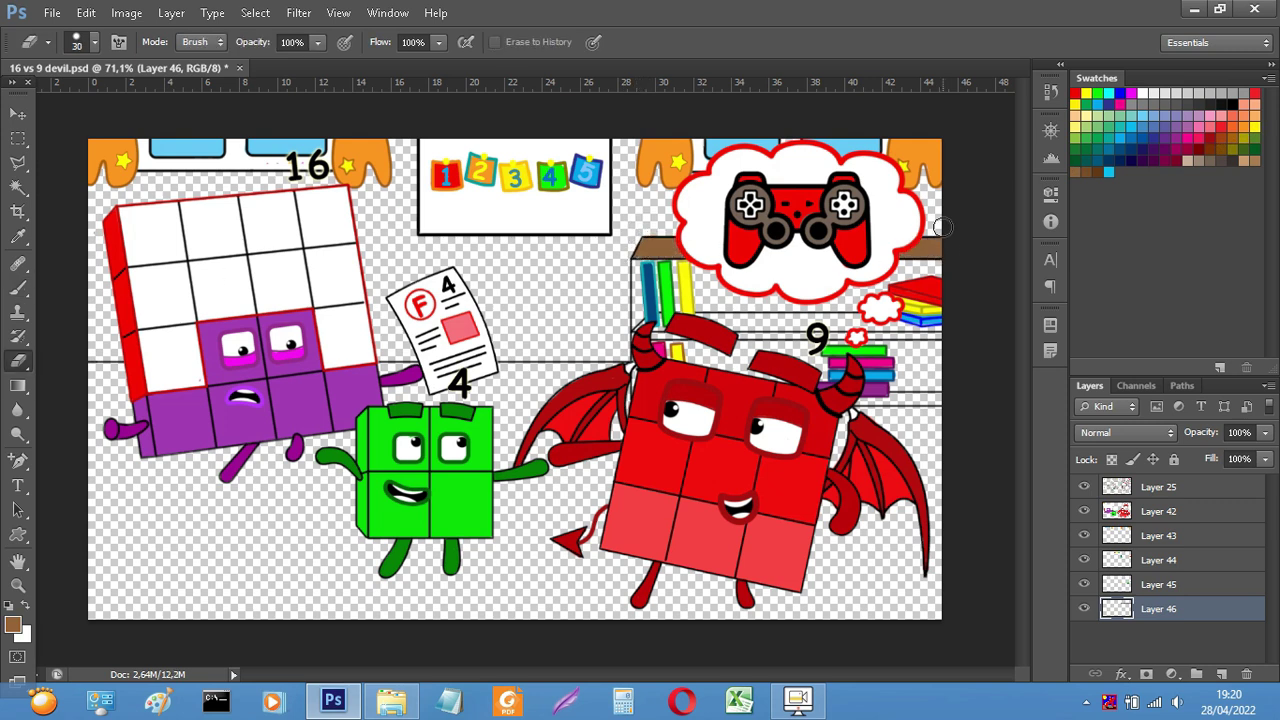
{"action": "key", "text": "b"}
{"action": "key", "text": "bracketright"}
{"action": "left_click", "coordinate": [633, 337]}
{"action": "left_click", "coordinate": [936, 334], "text": "shift"}
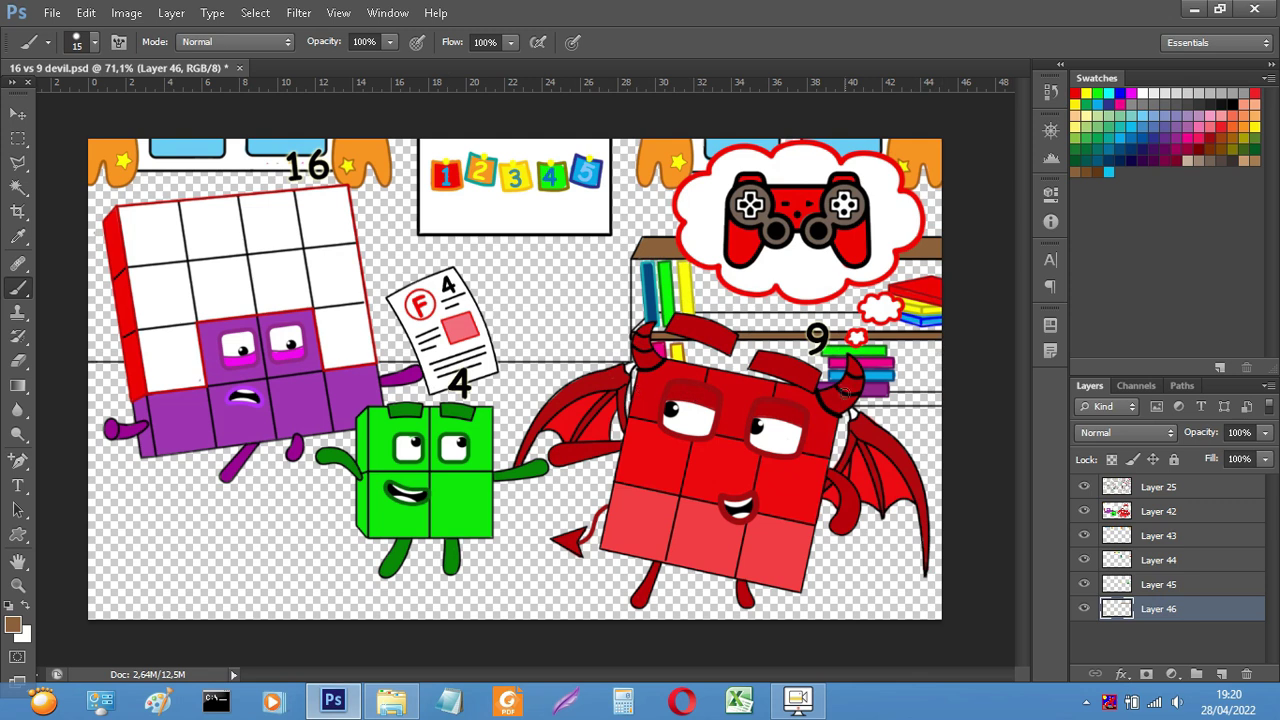
{"action": "left_click_drag", "start_coordinate": [942, 397], "coordinate": [856, 397]}
- Choose a darker brown and merge the layers with the board, book and shelf colours into a single layer
{"action": "left_click", "coordinate": [13, 623]}
{"action": "left_click", "coordinate": [1006, 323]}
{"action": "left_click", "coordinate": [1260, 179]}
{"action": "left_click", "coordinate": [1221, 674]}
{"action": "left_click", "coordinate": [1178, 537]}
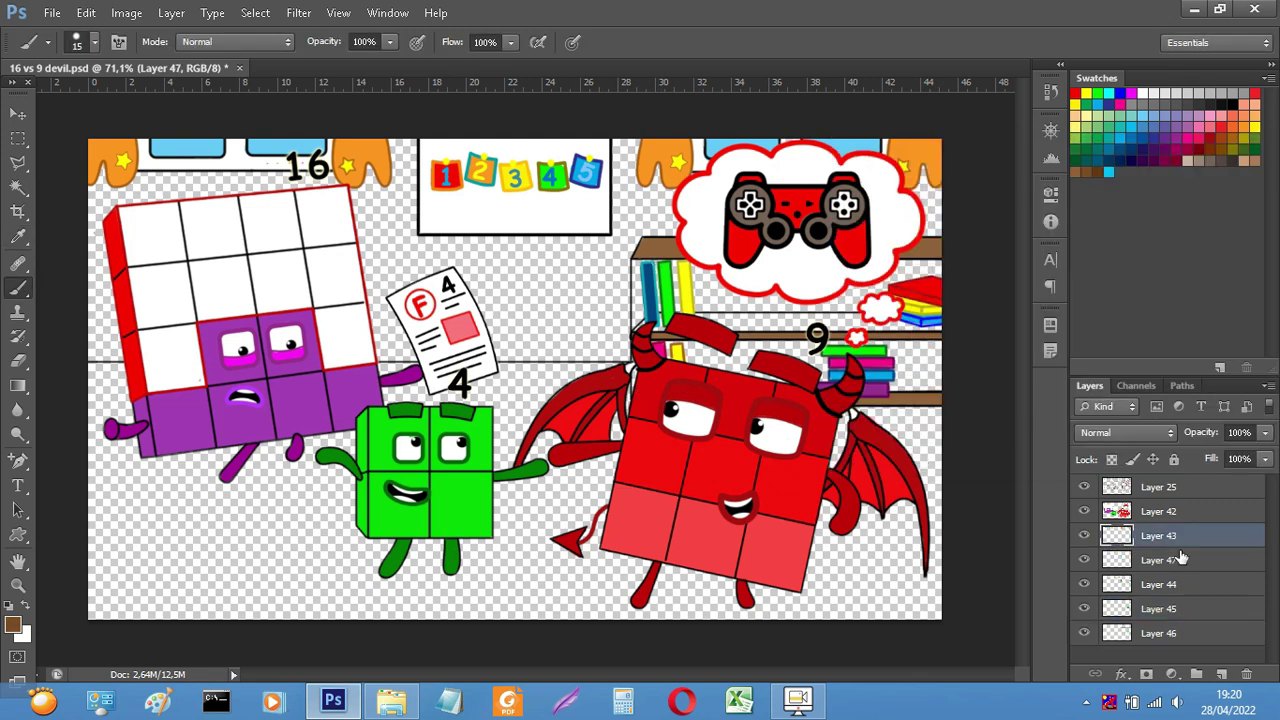
{"action": "key", "text": "ctrl+e"}
{"action": "key", "text": "ctrl+e"}
{"action": "key", "text": "ctrl+e"}
{"action": "key", "text": "ctrl+e"}
- Add a new bottom layer and paint the bookshelf's interior dark brown with a larger brush
{"action": "left_click", "coordinate": [1221, 674], "text": "ctrl"}
{"action": "key", "text": "bracketright"}
{"action": "key", "text": "bracketright"}
{"action": "key", "text": "bracketright"}
{"action": "mouse_move", "coordinate": [655, 300]}
{"action": "left_mouse_down"}
{"action": "mouse_move", "coordinate": [885, 301]}
{"action": "mouse_move", "coordinate": [938, 277]}
{"action": "mouse_move", "coordinate": [664, 264]}
{"action": "left_mouse_up"}
{"action": "mouse_move", "coordinate": [657, 348]}
{"action": "left_mouse_down"}
{"action": "mouse_move", "coordinate": [939, 349]}
{"action": "mouse_move", "coordinate": [946, 376]}
{"action": "mouse_move", "coordinate": [812, 391]}
{"action": "left_mouse_up"}
- Pick a lighter brown, add another bottom layer and recolour the lower compartment of the bookshelf
{"action": "left_click", "coordinate": [13, 623]}
{"action": "left_click_drag", "start_coordinate": [972, 279], "coordinate": [1001, 265]}
{"action": "left_click", "coordinate": [1262, 182]}
{"action": "left_click", "coordinate": [1221, 674], "text": "ctrl"}
{"action": "key", "text": "e"}
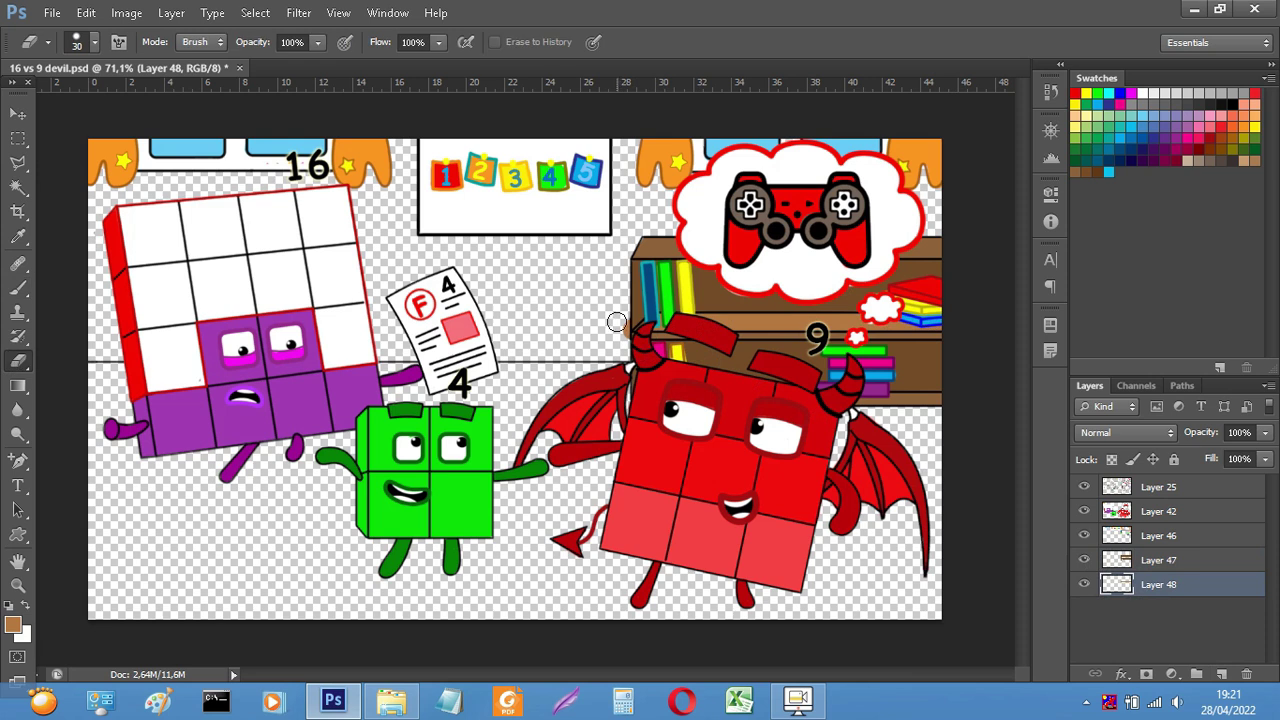
{"action": "left_click", "coordinate": [1164, 566]}
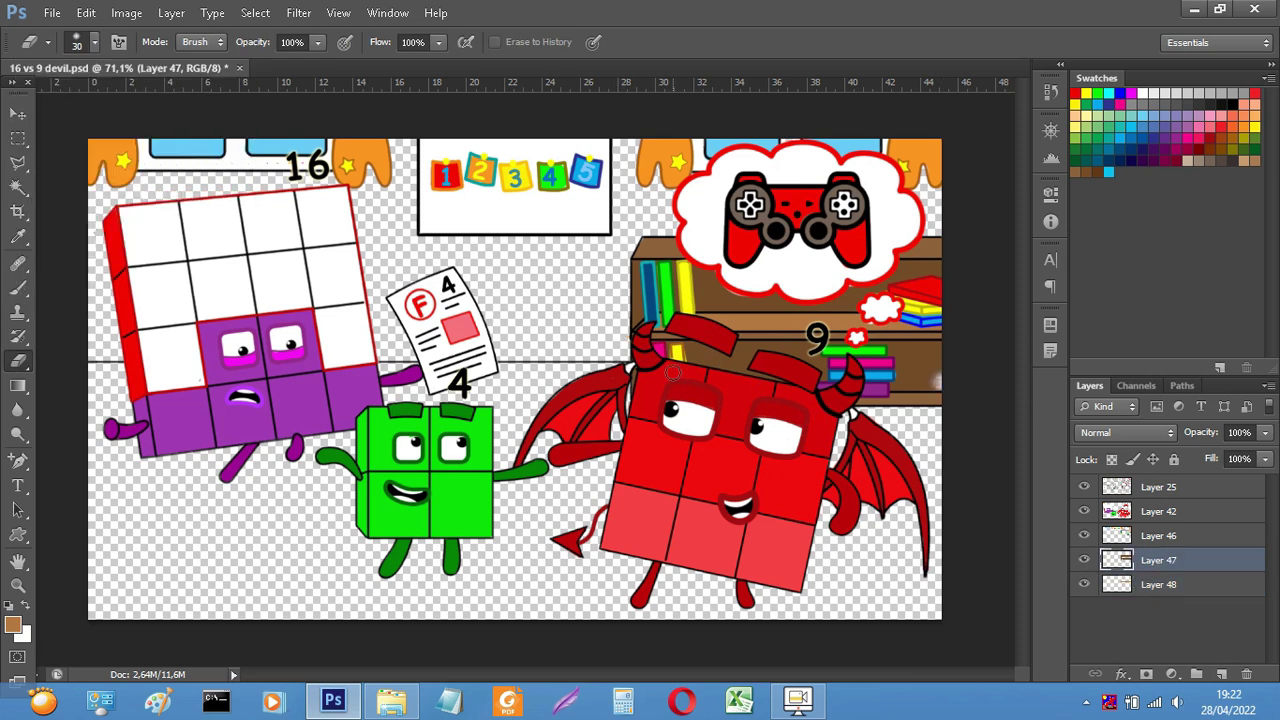
{"action": "key", "text": "b"}
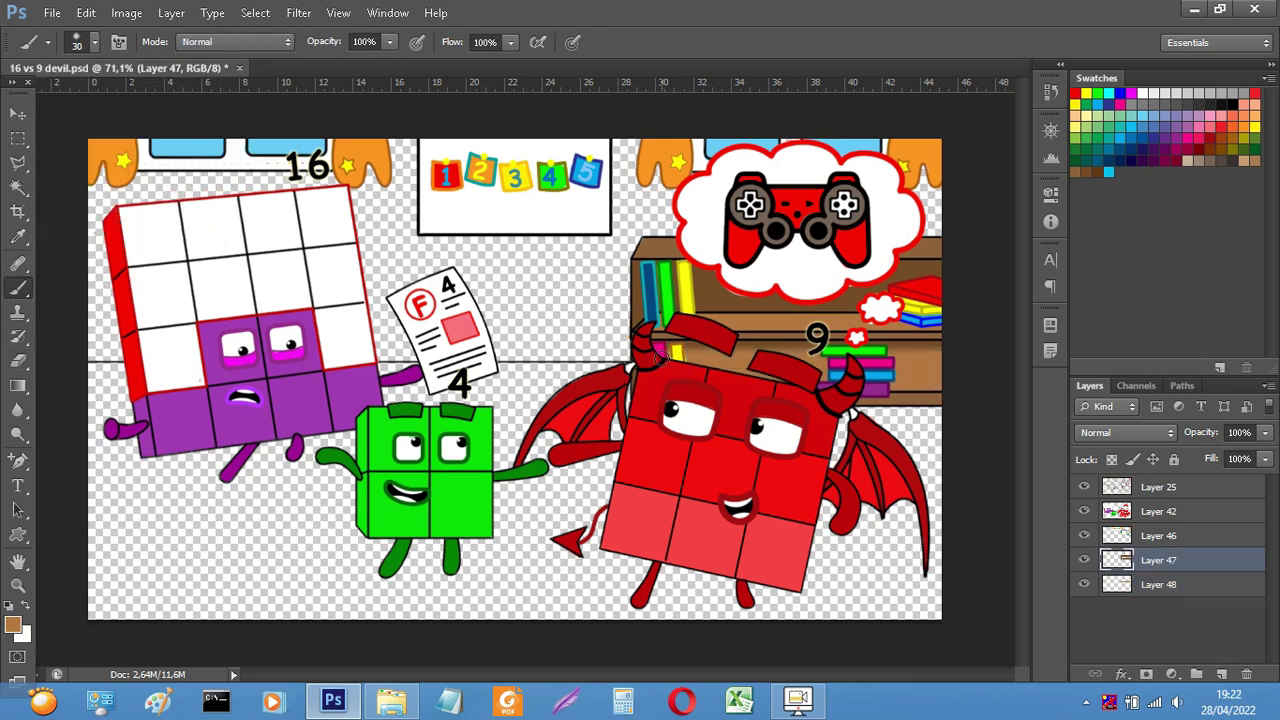
- Merge the bookshelf layers and the character colour layer into one layer
{"action": "left_click", "coordinate": [1158, 535]}
{"action": "key", "text": "e"}
{"action": "key", "text": "ctrl+e"}
{"action": "key", "text": "ctrl+e"}
{"action": "left_click", "coordinate": [1177, 512]}
{"action": "key", "text": "ctrl+e"}
- Add a new layer beneath the merged colours and paint a straight sky-blue strip along the wall's lower edge
{"action": "left_click", "coordinate": [1221, 674]}
{"action": "left_click_drag", "start_coordinate": [1177, 512], "coordinate": [1177, 546]}
{"action": "key", "text": "b"}
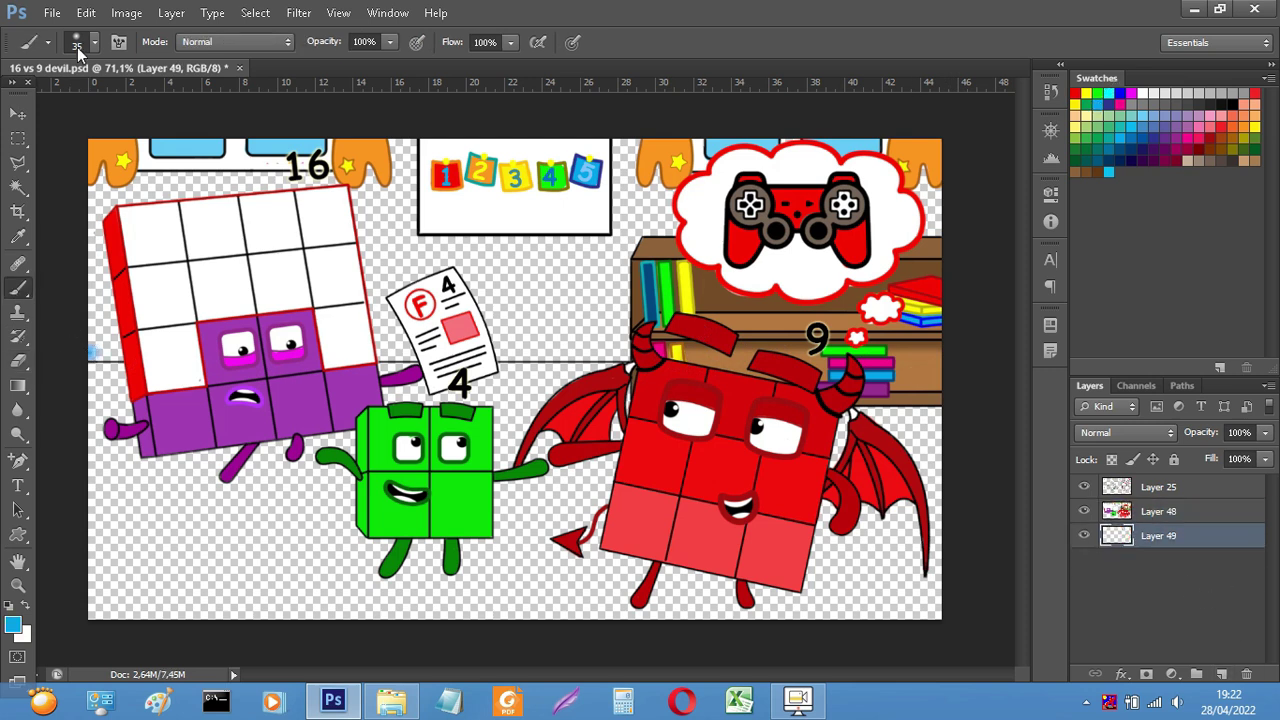
{"action": "left_click", "coordinate": [78, 48]}
{"action": "left_click", "coordinate": [70, 166]}
{"action": "left_click", "coordinate": [91, 352]}
{"action": "left_click", "coordinate": [637, 350], "text": "shift"}
- Enlarge the brush to 90 and fill the rest of the classroom wall with sky blue
{"action": "key", "text": "bracketright"}
{"action": "key", "text": "bracketright"}
{"action": "key", "text": "bracketright"}
{"action": "key", "text": "bracketright"}
{"action": "key", "text": "bracketright"}
{"action": "key", "text": "bracketright"}
{"action": "key", "text": "bracketright"}
{"action": "mouse_move", "coordinate": [112, 309]}
{"action": "left_mouse_down"}
{"action": "mouse_move", "coordinate": [597, 240]}
{"action": "mouse_move", "coordinate": [671, 164]}
{"action": "left_mouse_up"}
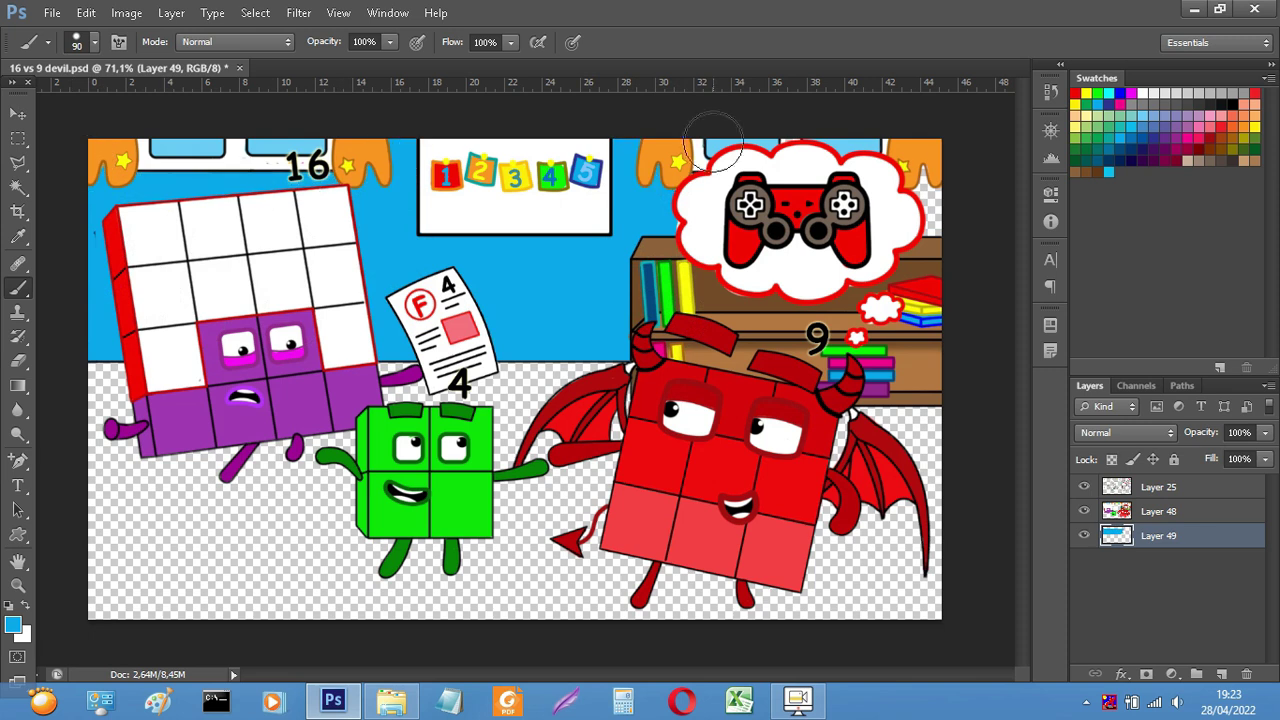
- Add a new layer beneath the wall layer and paint a straight pale teal strip along the floor's back edge
{"action": "left_click", "coordinate": [1221, 674]}
{"action": "left_click_drag", "start_coordinate": [1211, 537], "coordinate": [1211, 570]}
{"action": "left_click", "coordinate": [1108, 138]}
{"action": "left_click", "coordinate": [13, 625]}
{"action": "left_click", "coordinate": [916, 229]}
{"action": "left_click", "coordinate": [1255, 187]}
{"action": "left_click", "coordinate": [90, 386]}
{"action": "left_click", "coordinate": [637, 385], "text": "shift"}
- Enlarge the brush and fill the rest of the floor with pale teal
{"action": "key", "text": "bracketright"}
{"action": "key", "text": "bracketright"}
{"action": "key", "text": "bracketright"}
{"action": "key", "text": "bracketright"}
{"action": "key", "text": "bracketright"}
{"action": "key", "text": "bracketright"}
{"action": "left_click", "coordinate": [131, 456]}
{"action": "left_click", "coordinate": [914, 453], "text": "shift"}
{"action": "left_click_drag", "start_coordinate": [914, 592], "coordinate": [176, 605]}
- Choose a different shade of the floor colour and a different brush tip, and shade the floor with soft patches
{"action": "left_click", "coordinate": [13, 625]}
{"action": "left_click", "coordinate": [895, 250]}
{"action": "left_click", "coordinate": [1255, 187]}
{"action": "left_click", "coordinate": [95, 43]}
{"action": "left_click", "coordinate": [72, 120]}
{"action": "mouse_move", "coordinate": [100, 372]}
{"action": "left_mouse_down"}
{"action": "mouse_move", "coordinate": [662, 625]}
{"action": "mouse_move", "coordinate": [922, 610]}
{"action": "left_mouse_up"}
- Add a 62% opacity layer above the floor, with black elliptical shadows under 16, 4 and the devil and a brushed shadow along the floor's back edge
{"action": "left_click", "coordinate": [1221, 674]}
{"action": "left_click", "coordinate": [1265, 433]}
{"action": "left_click_drag", "start_coordinate": [1264, 455], "coordinate": [1227, 455]}
{"action": "left_click", "coordinate": [1229, 104]}
{"action": "left_click", "coordinate": [18, 535]}
{"action": "left_click", "coordinate": [90, 569]}
{"action": "left_click_drag", "start_coordinate": [171, 468], "coordinate": [335, 493]}
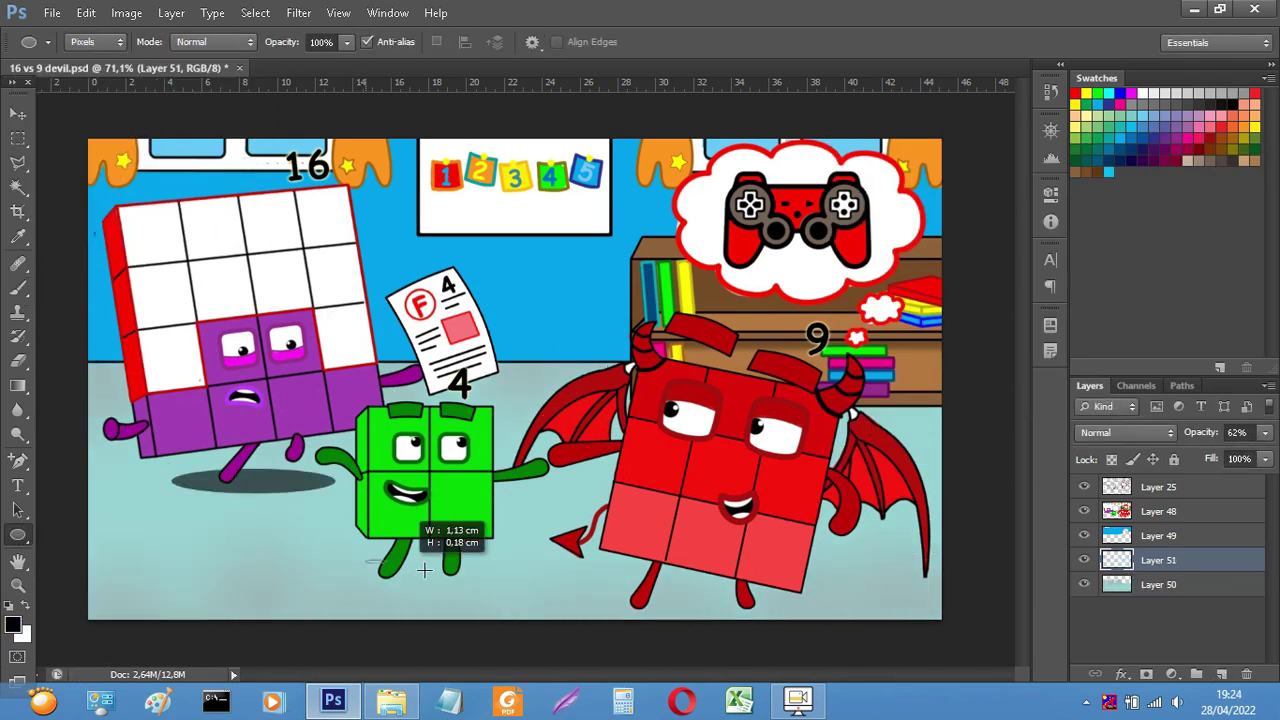
{"action": "left_click_drag", "start_coordinate": [804, 627], "coordinate": [804, 627]}
{"action": "key", "text": "b"}
{"action": "left_click_drag", "start_coordinate": [419, 360], "coordinate": [614, 362]}
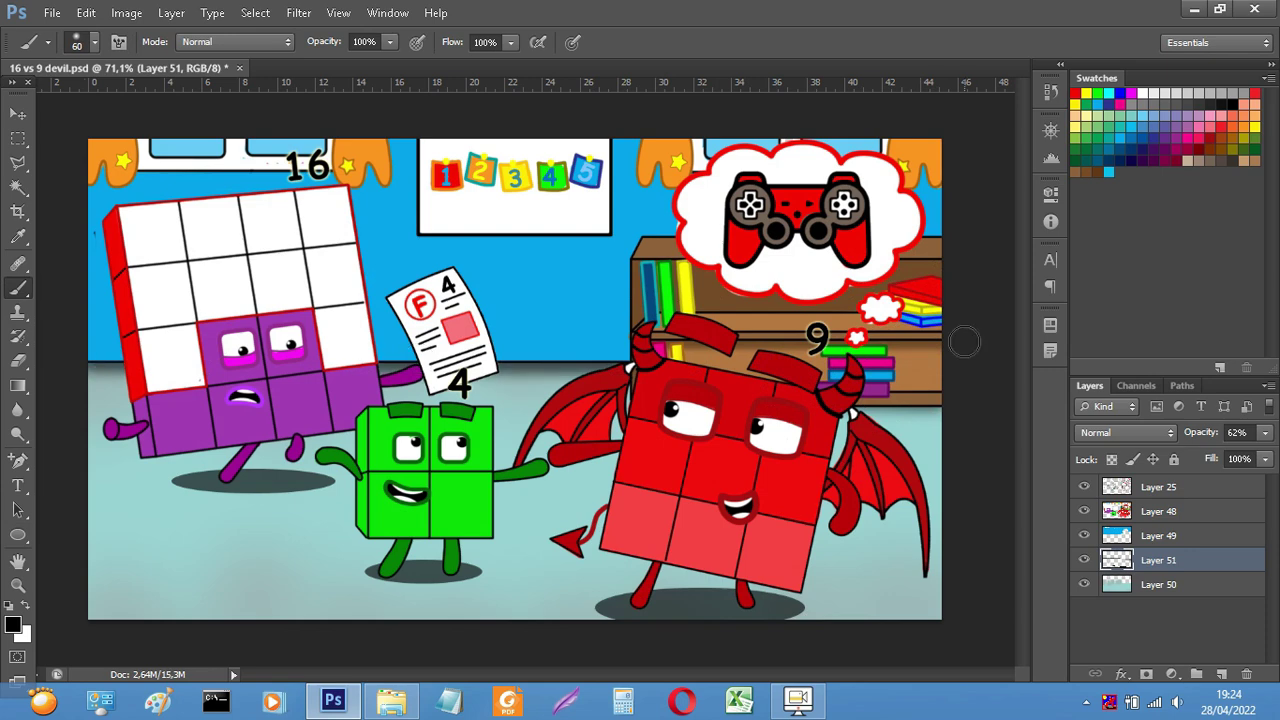